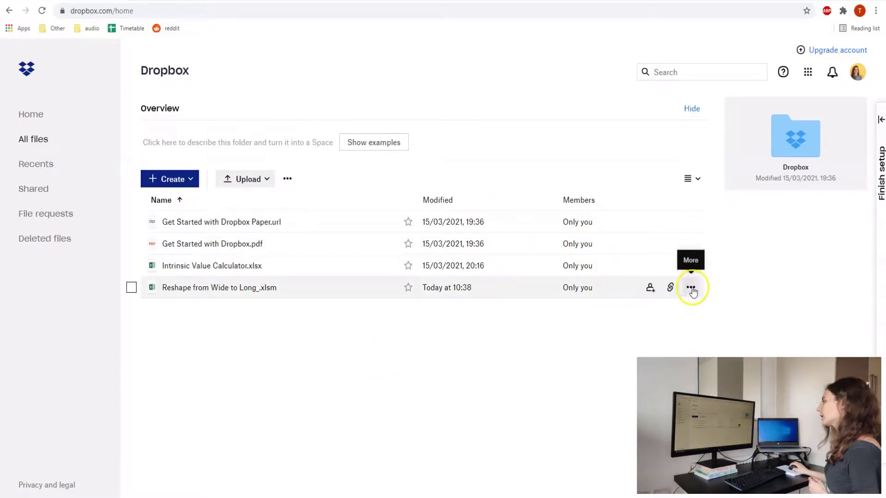
Step: Download 'Reshape from Wide to Long_.xlsm' from Dropbox and open it from Chrome's download bar
left_click(691, 288)
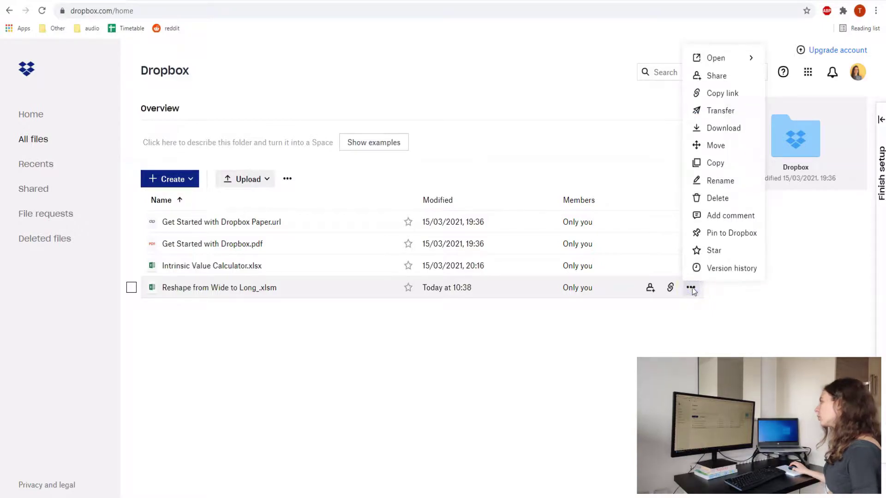
left_click(720, 129)
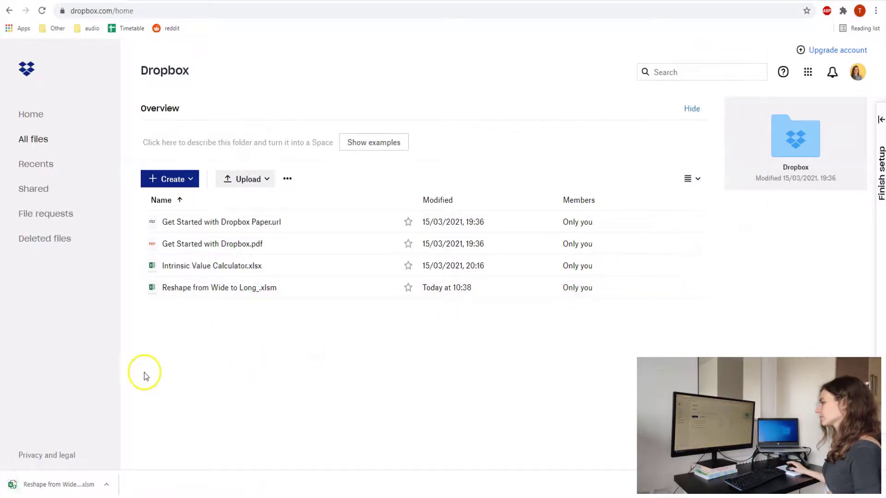
left_click(73, 485)
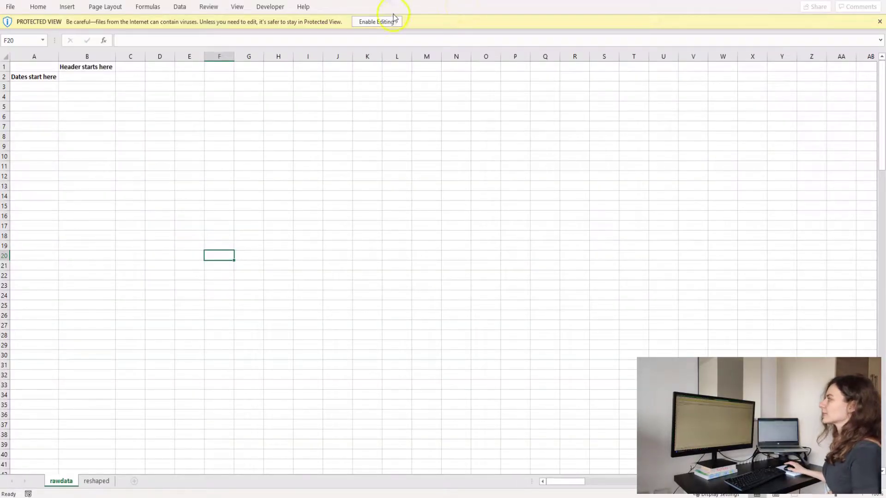
Step: Enable editing and macro content for the Reshape from Wide to Long_ workbook
left_click(384, 22)
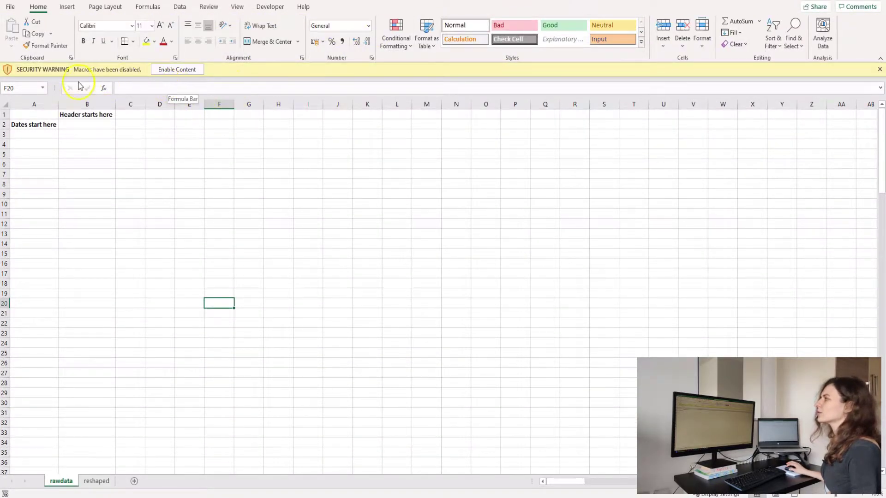
left_click(177, 70)
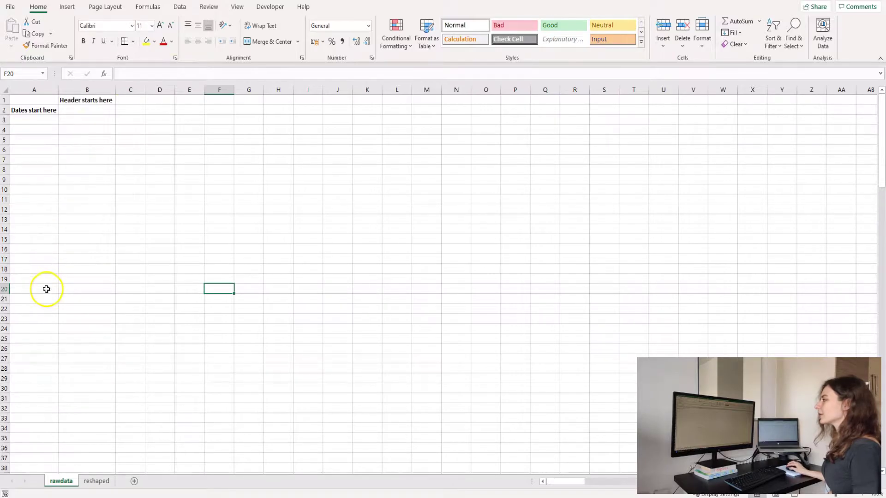
left_click(94, 481)
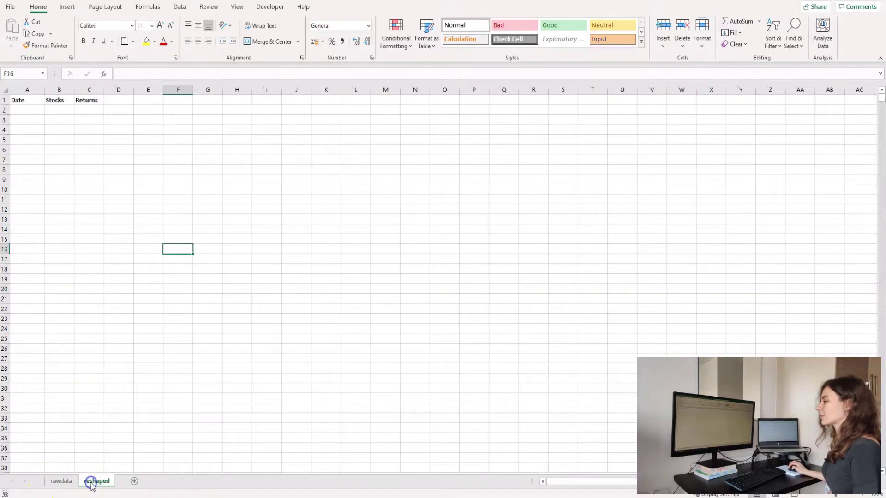
left_click(61, 481)
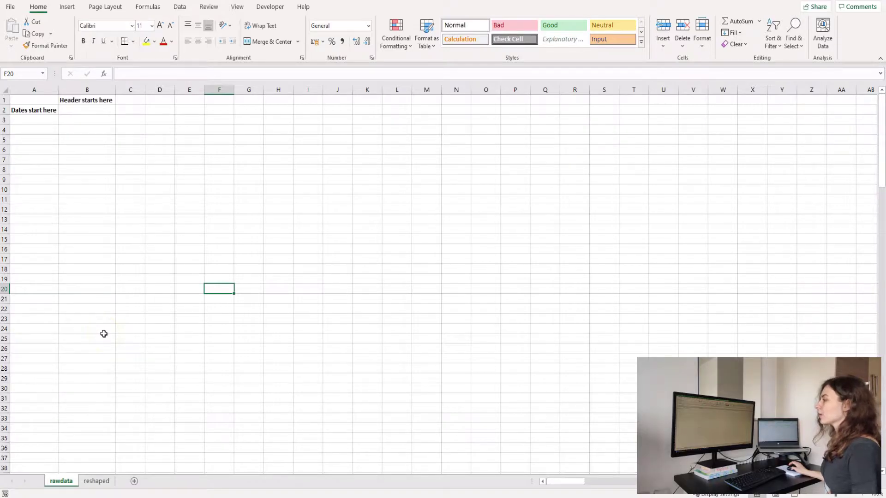
left_click_drag(35, 100, 342, 289)
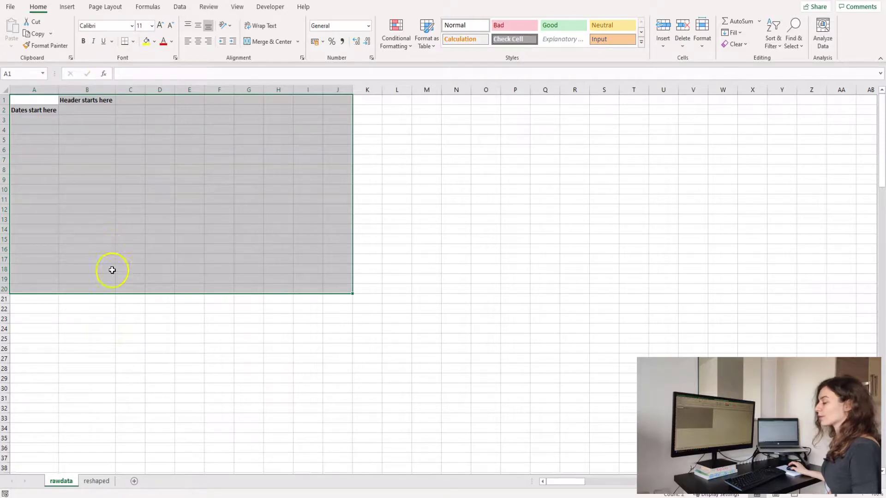
left_click(95, 481)
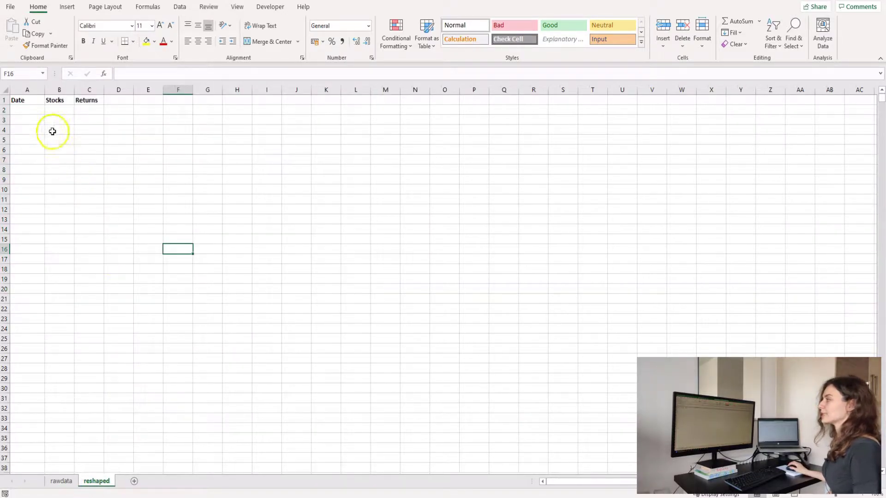
left_click(28, 85)
left_click(59, 89)
left_click(86, 89)
left_click(27, 93)
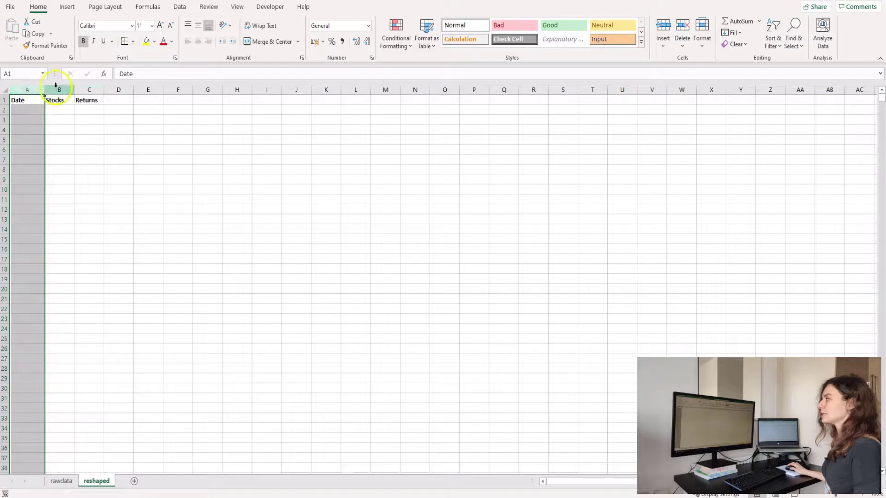
left_click(56, 87)
left_click(82, 89)
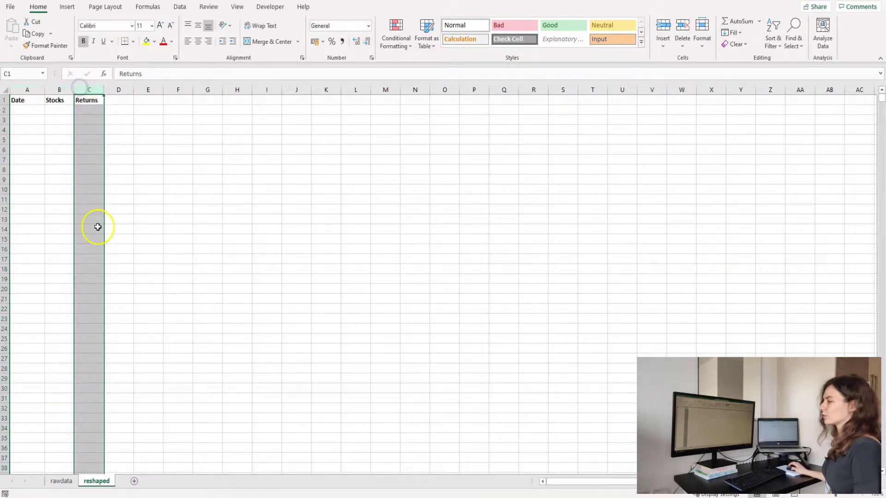
key("ctrl+Page_Up")
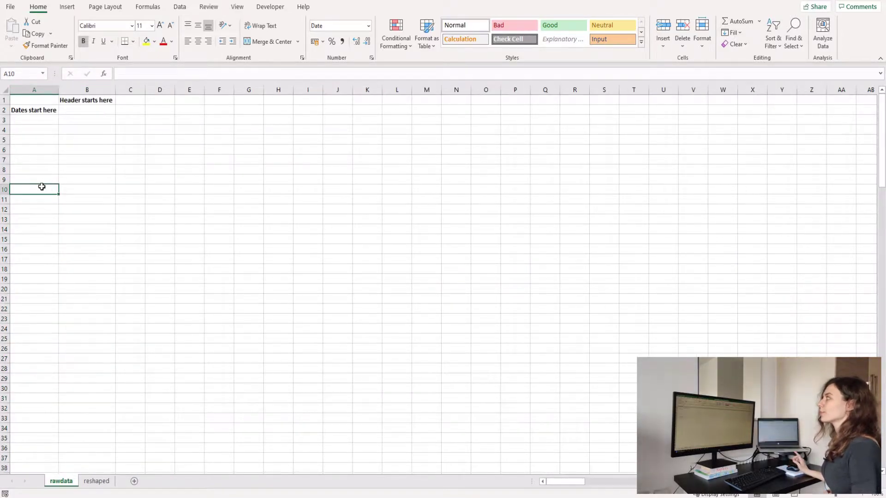
left_click(50, 112)
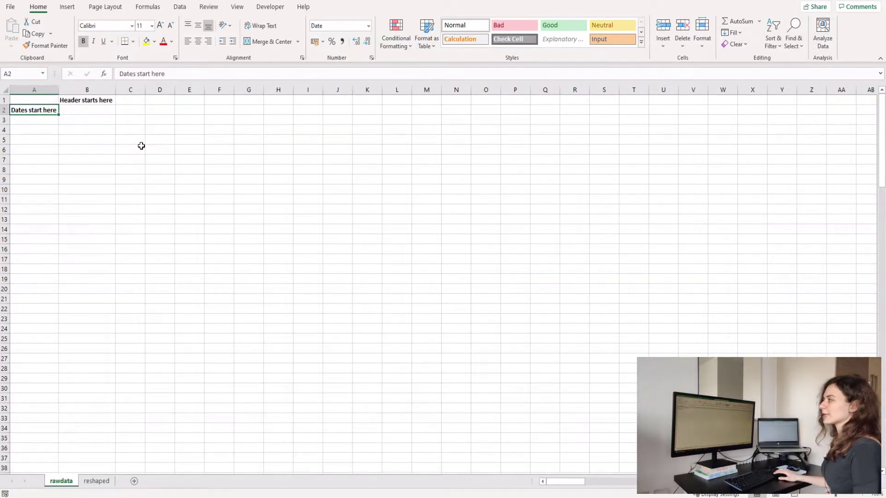
key("Down")
key("Down")
key("Down")
key("Up")
key("Up")
key("Up")
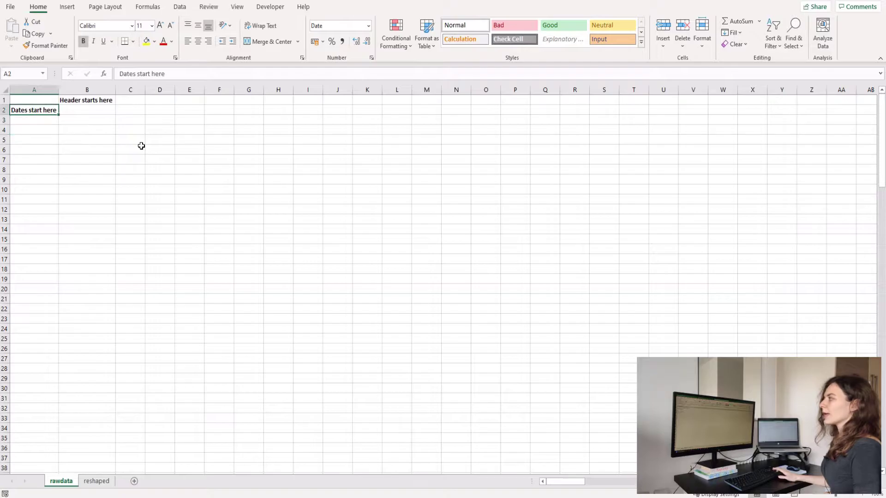
key("Right")
key("Up")
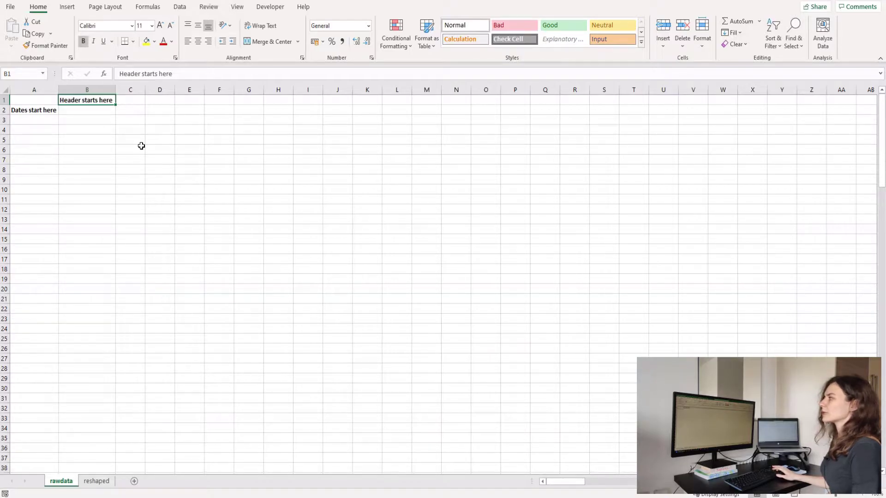
key("Right")
key("Right")
key("Right")
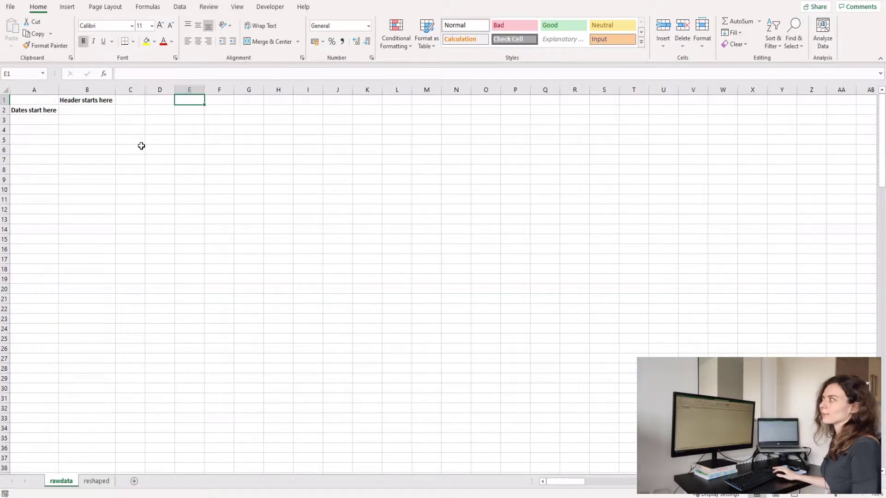
key("Left")
key("Left")
key("Left")
key("Left")
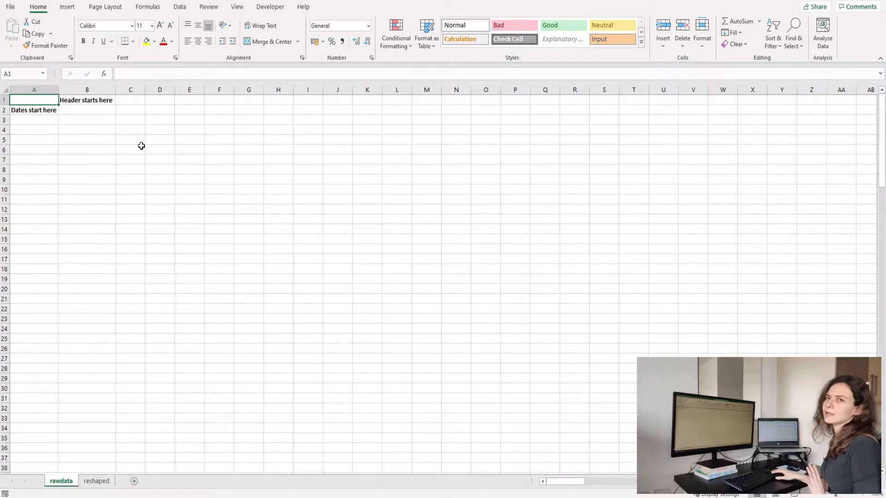
left_click(160, 170)
key("ctrl+c")
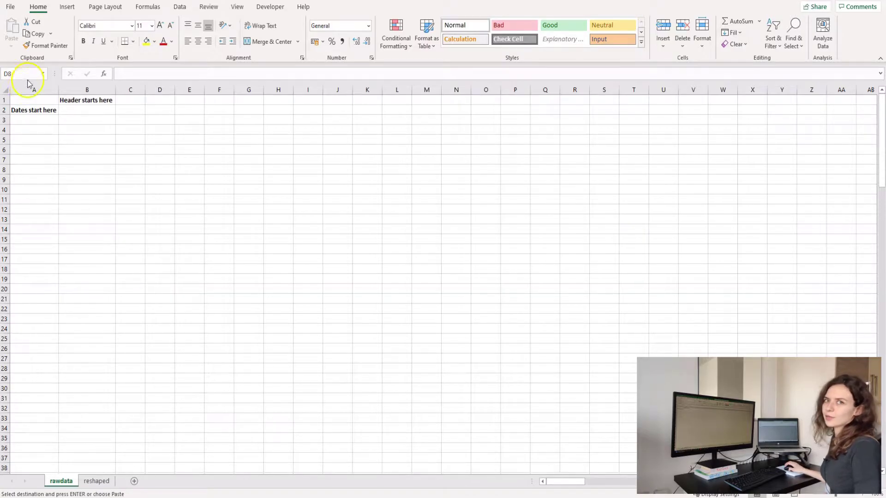
left_click(39, 101)
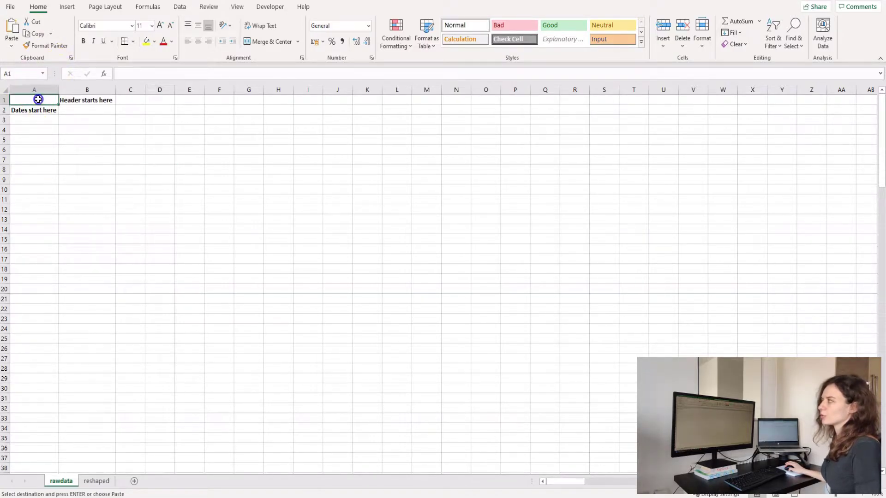
key("ctrl+v")
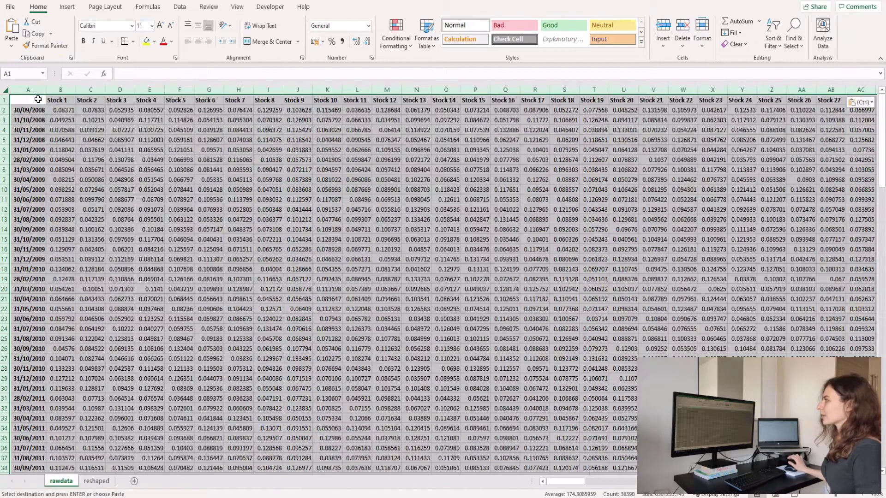
left_click(45, 88)
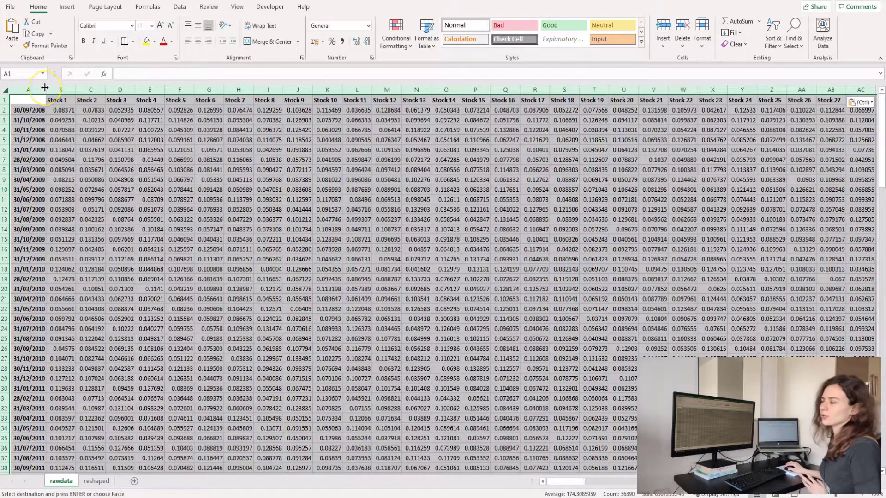
left_click(65, 111)
left_click(32, 111)
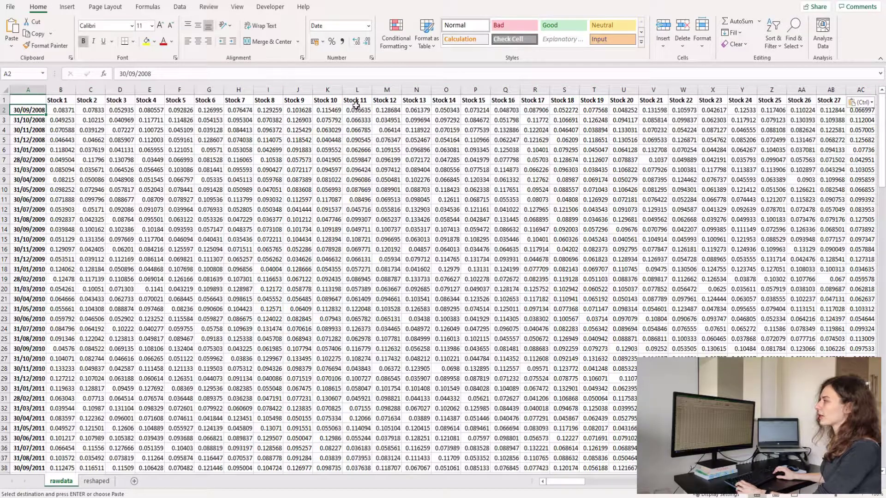
key("Up")
key("Down")
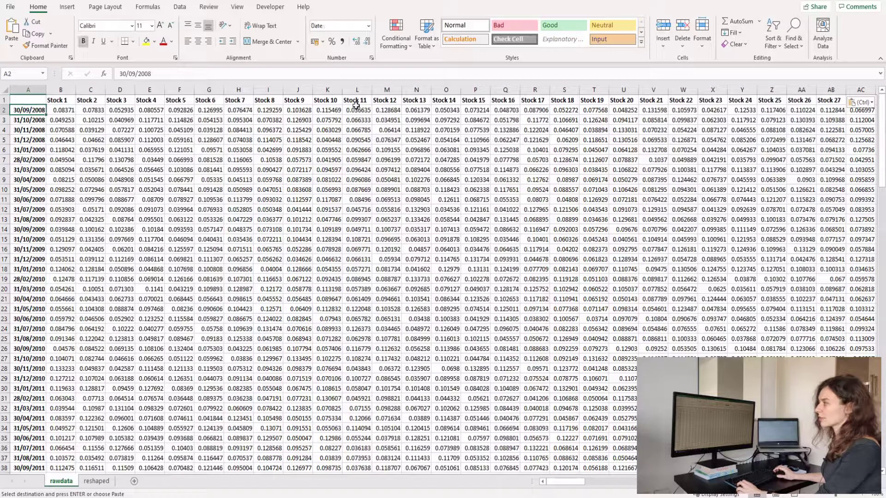
scroll(356, 106, "down", 1)
key("Down")
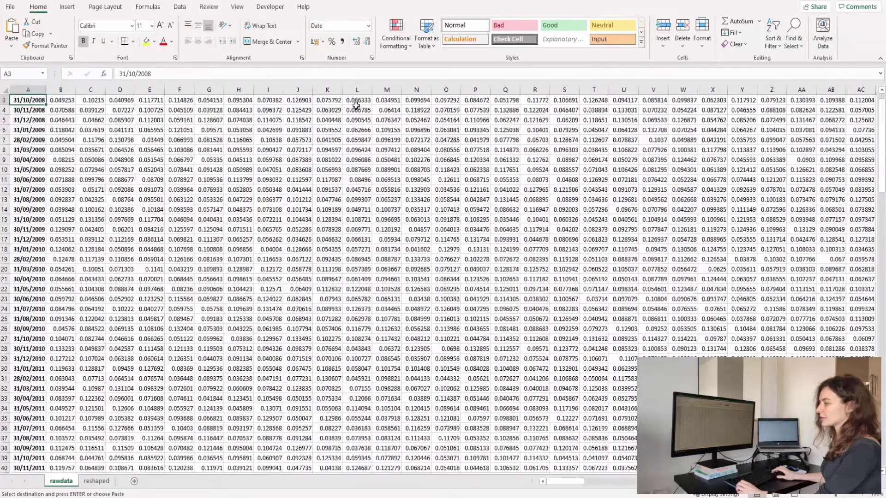
key("ctrl+Down")
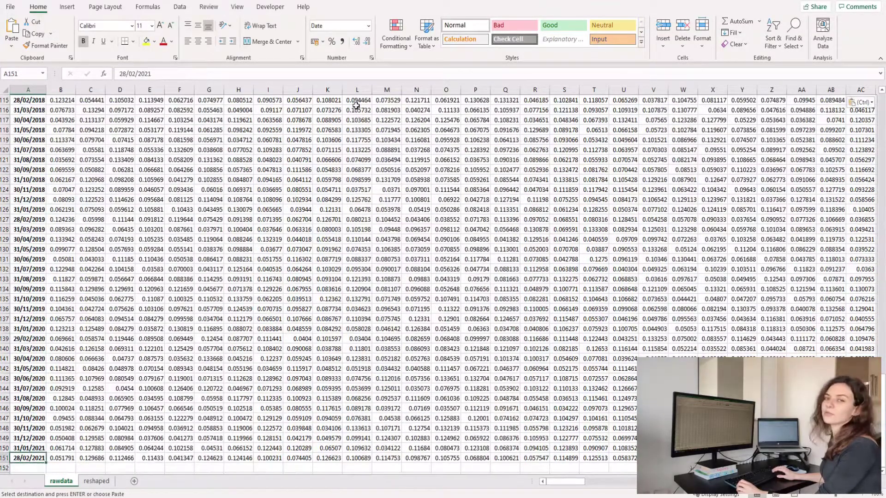
key("ctrl+Up")
key("Up")
key("Right")
key("ctrl+Right")
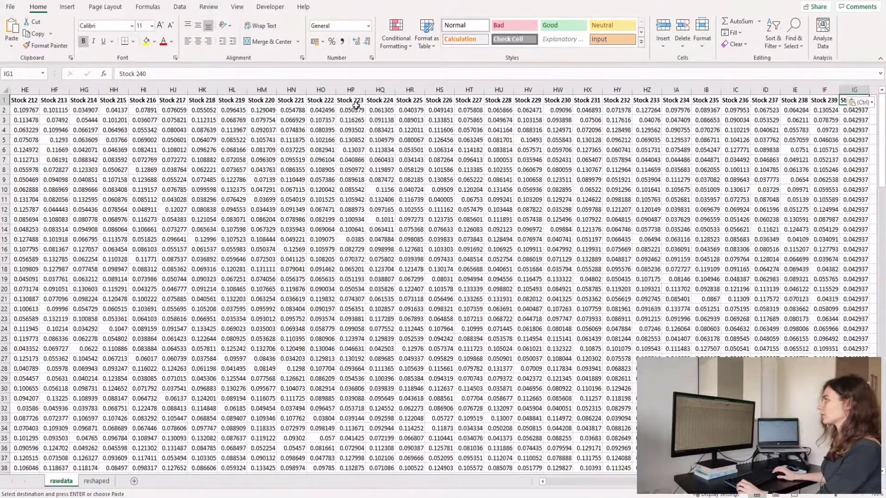
key("ctrl+Left")
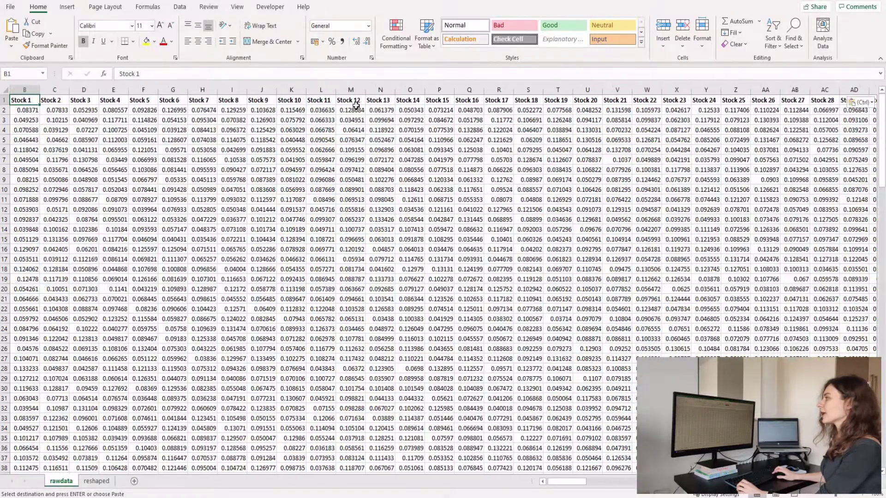
key("Left")
key("Down")
key("Right")
key("shift+Down")
key("shift+Down")
key("shift+Down")
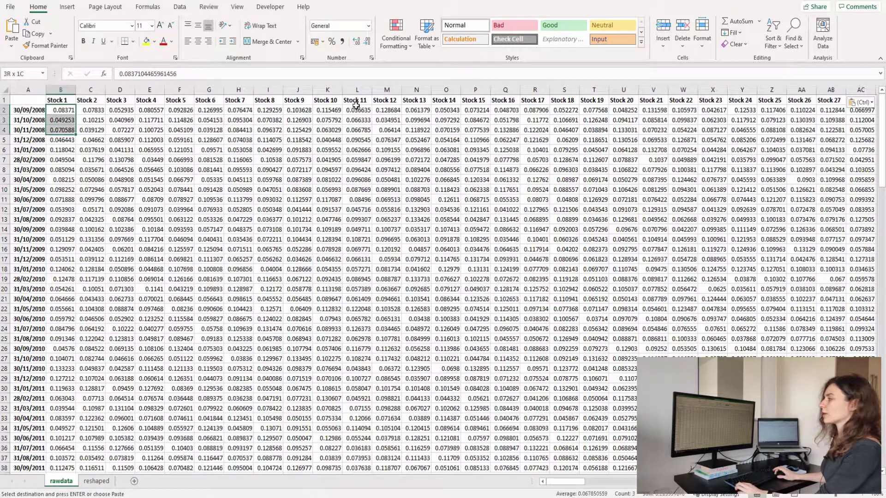
key("shift+Right")
key("shift+Right")
key("shift+Down")
key("shift+Down")
key("shift+Down")
key("ctrl+Home")
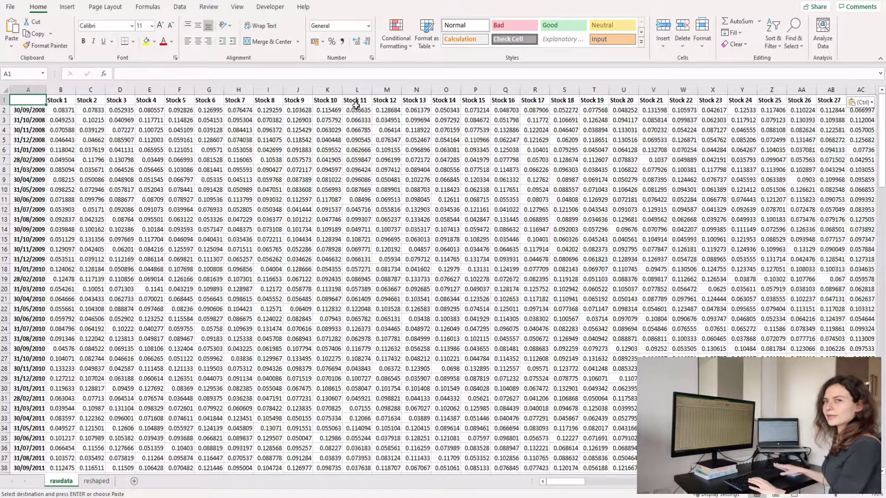
left_click(40, 88)
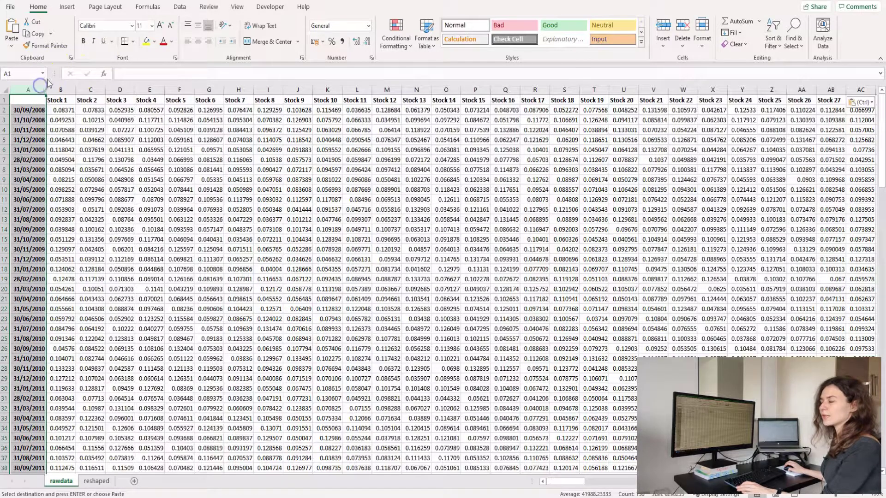
left_click(2, 99)
left_click(27, 103)
left_click(28, 110)
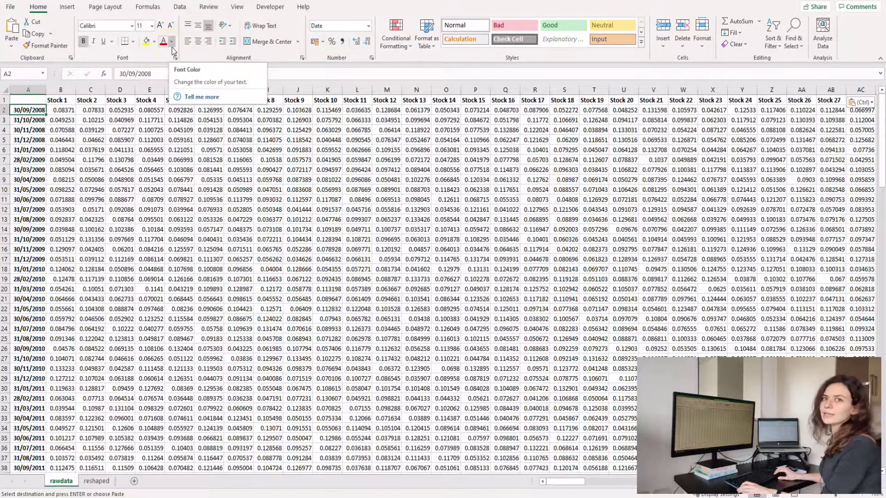
key("ctrl+Down")
key("Down")
key("Up")
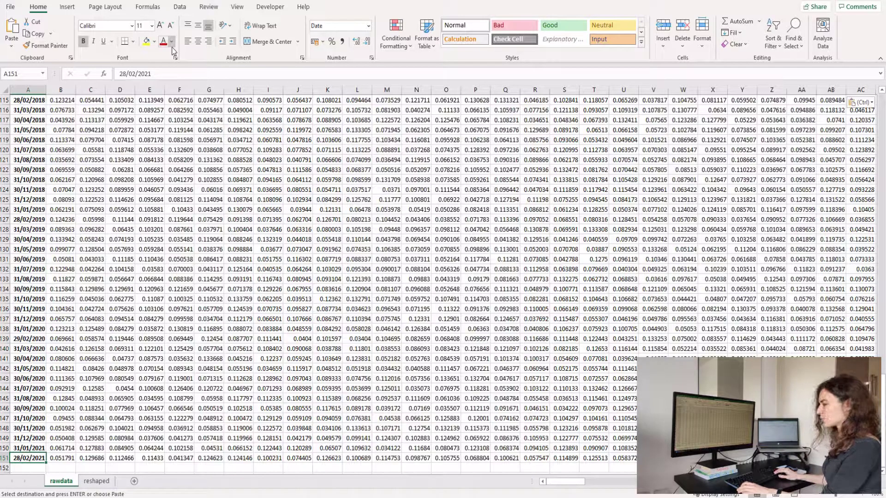
key("ctrl+Up")
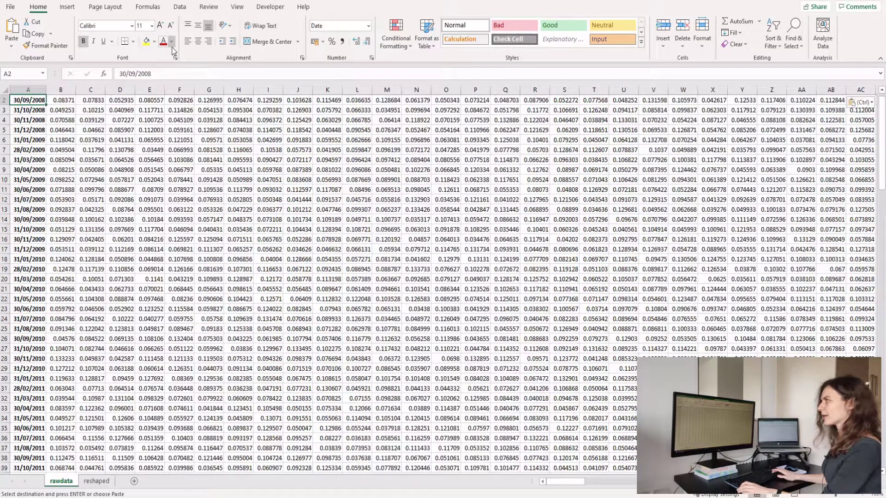
key("Up")
key("Right")
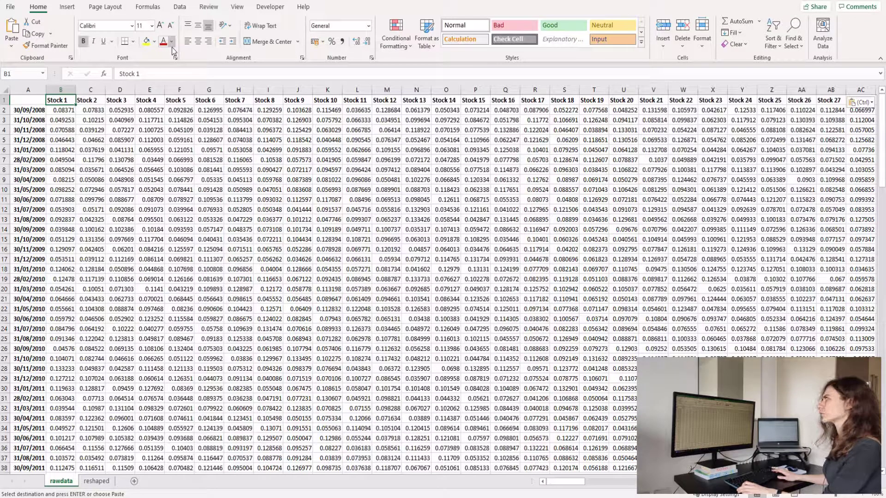
key("ctrl+Right")
key("Right")
key("Right")
key("ctrl+Left")
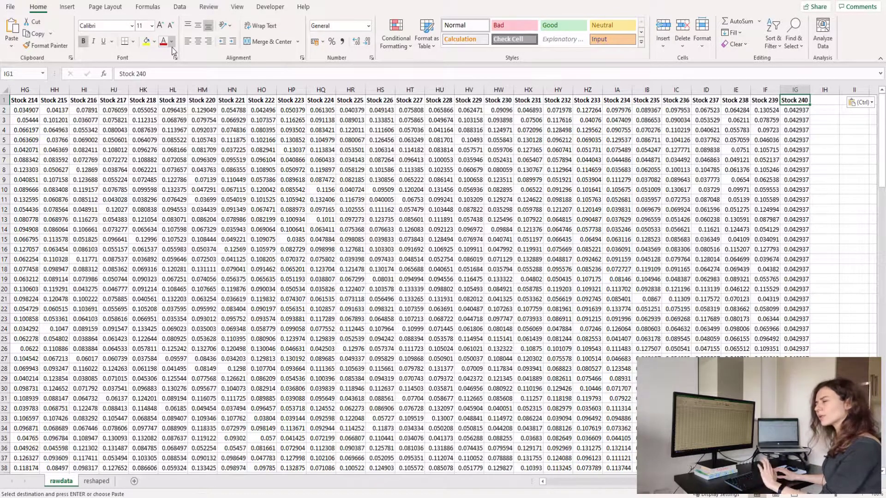
key("ctrl+Left")
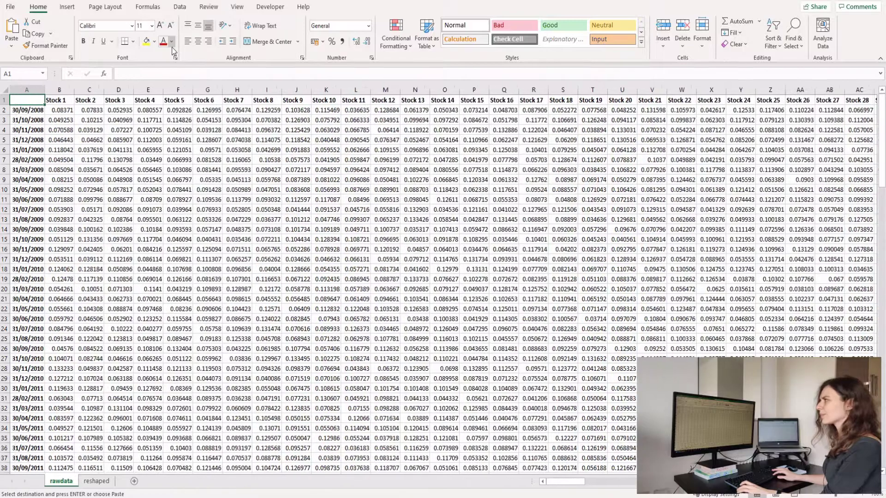
key("Down")
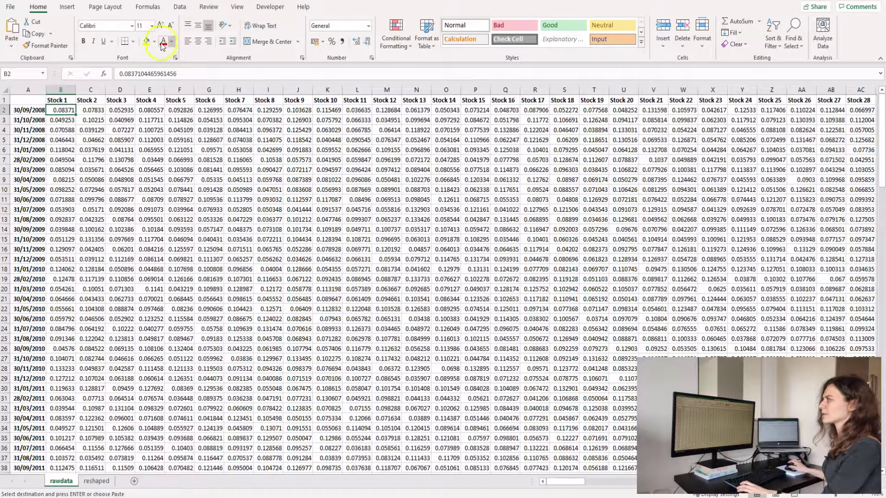
left_click_drag(148, 150, 220, 212)
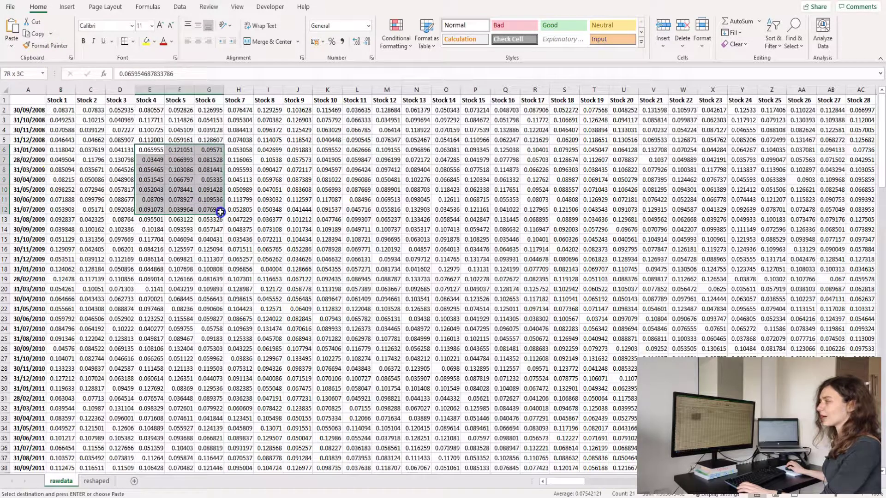
left_click(278, 160)
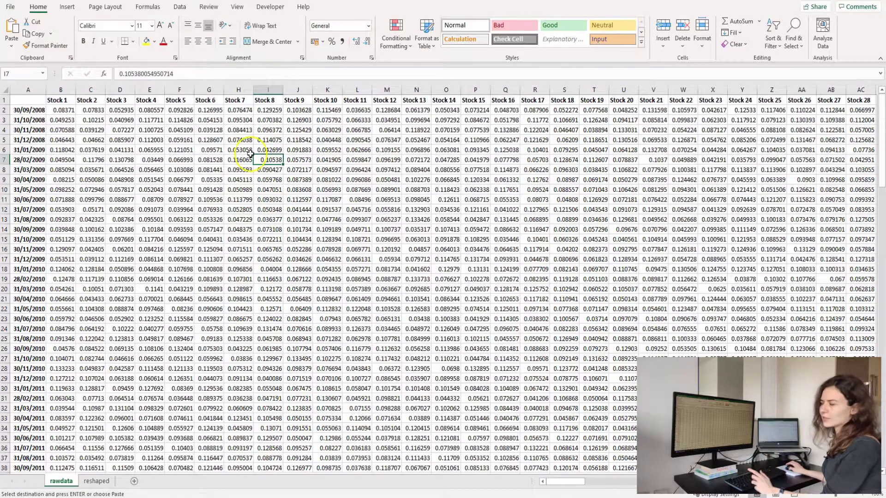
left_click(31, 87)
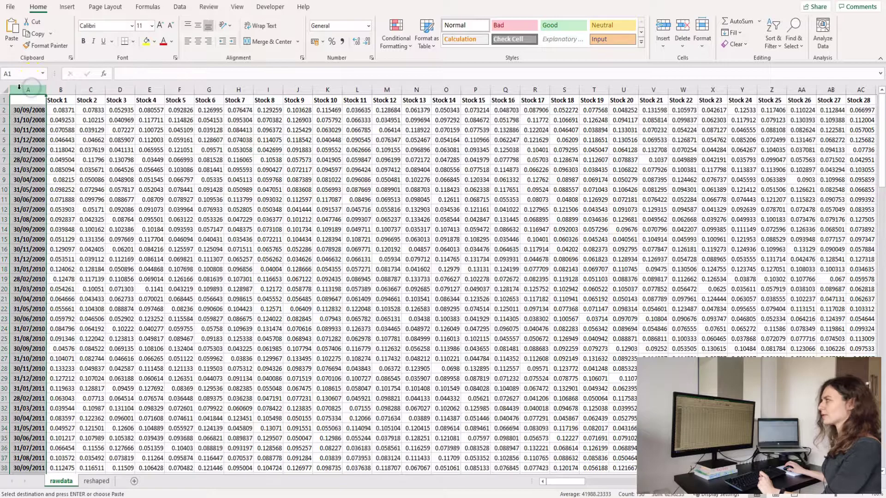
left_click(6, 99)
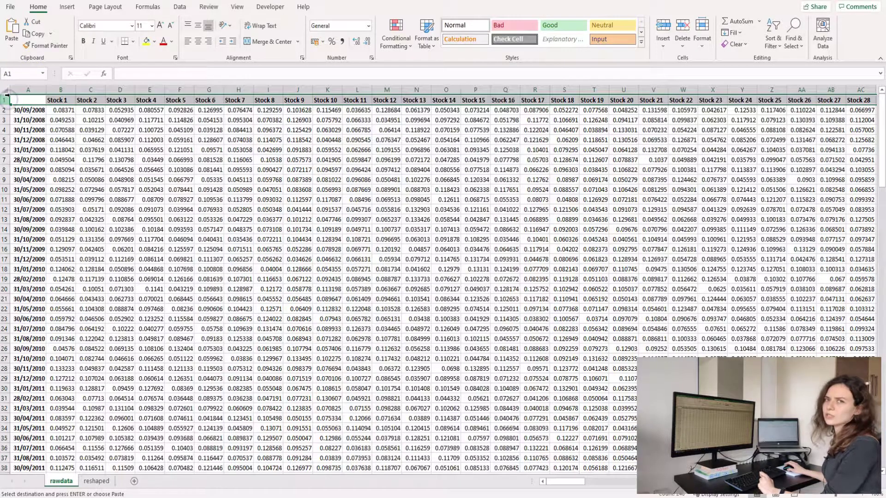
left_click(60, 180)
key("Escape")
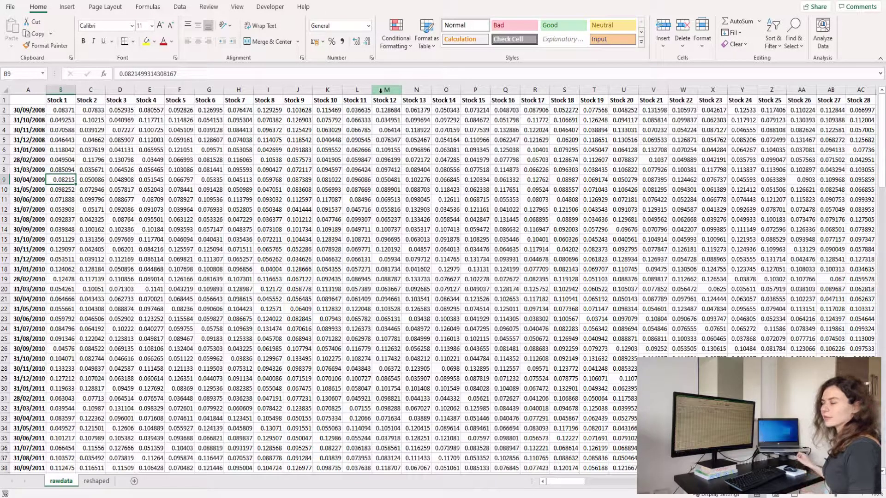
Step: Show the Developer tab and confirm it is ticked under Customize Ribbon in Excel Options
left_click(271, 6)
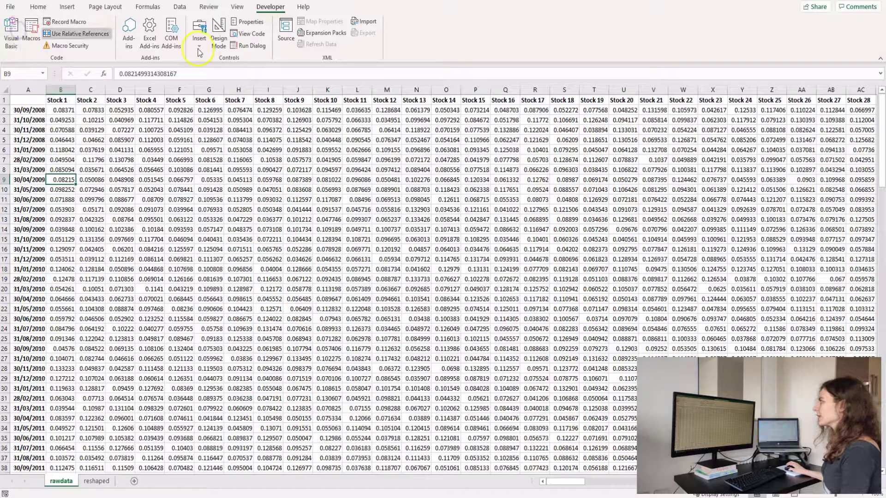
key("alt+F11")
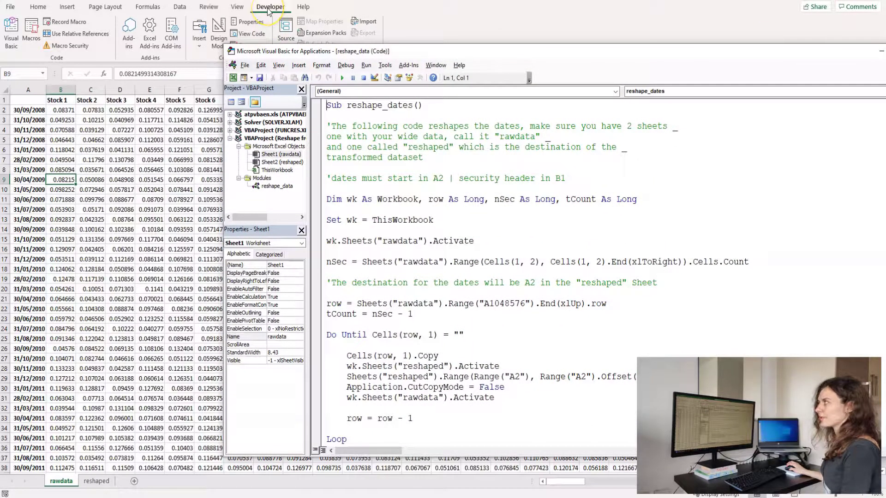
left_click(11, 9)
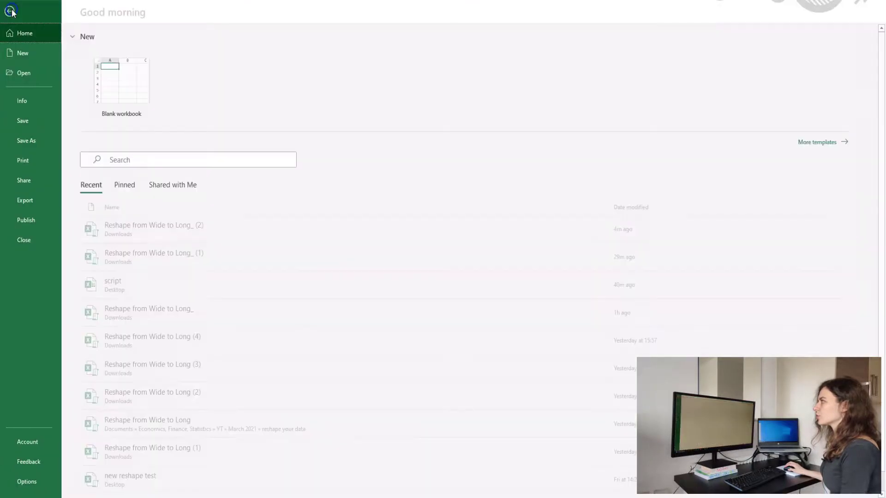
left_click(29, 482)
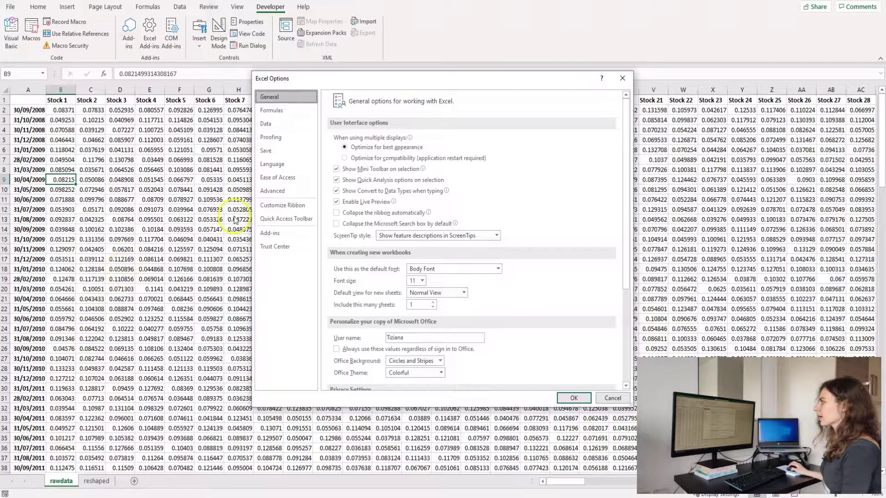
left_click(275, 207)
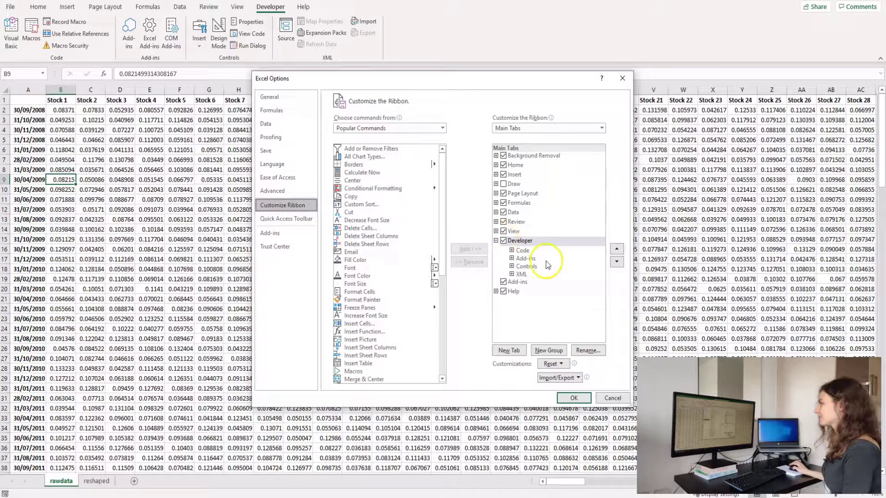
left_click(572, 398)
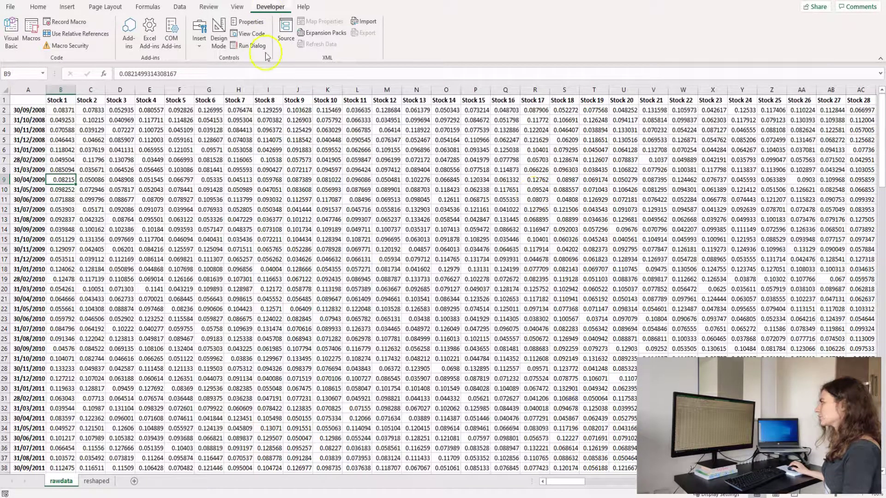
Step: Open the VBA editor beside the workbook and compare the reshape_returns code with rawdata's B2:I16 returns
key("alt+F11")
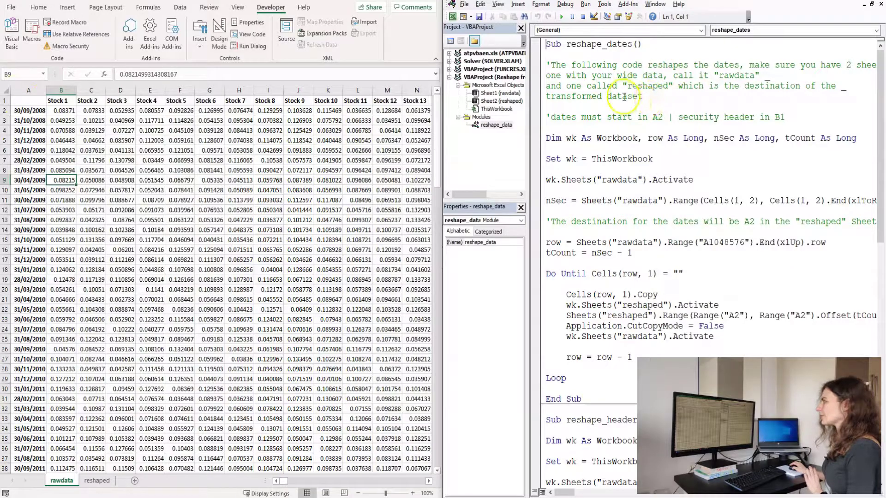
scroll(587, 158, "down", 5)
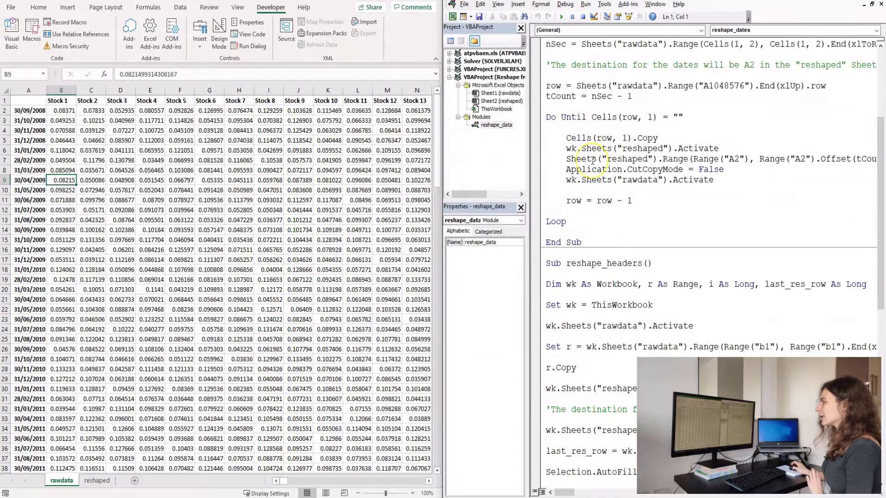
scroll(593, 160, "down", 2)
left_click_drag(545, 201, 653, 200)
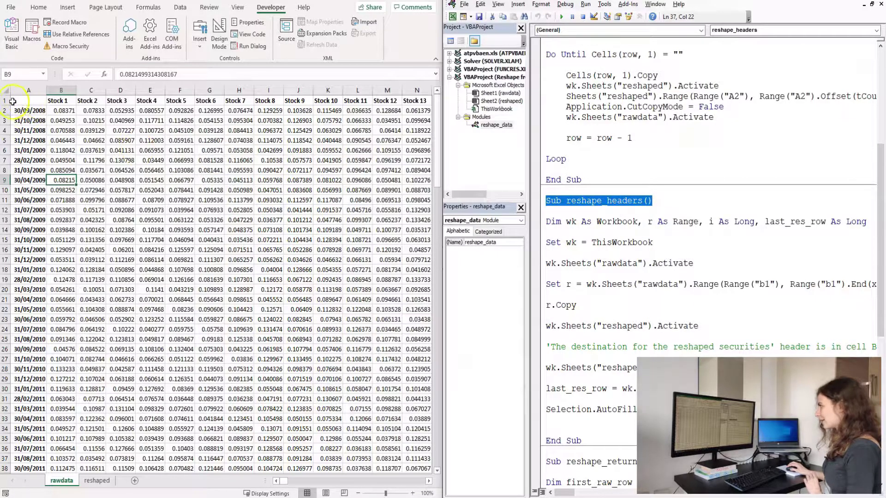
scroll(588, 278, "down", 5)
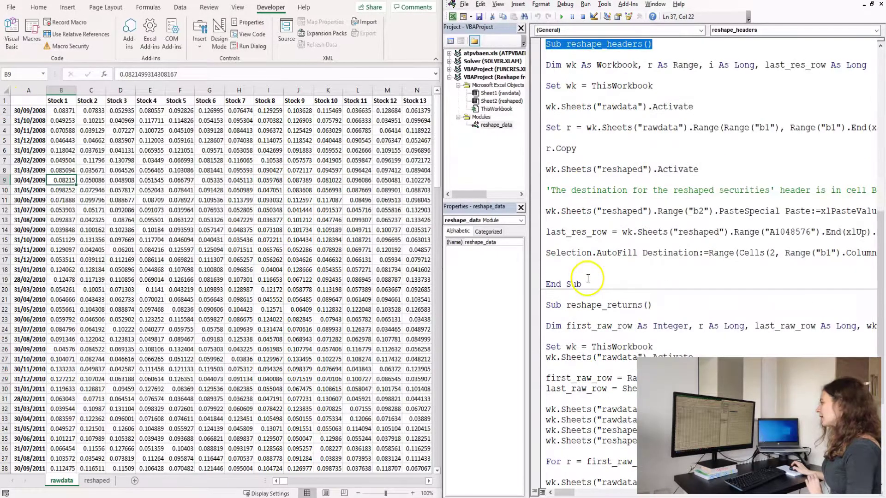
scroll(588, 278, "down", 1)
left_click(658, 273)
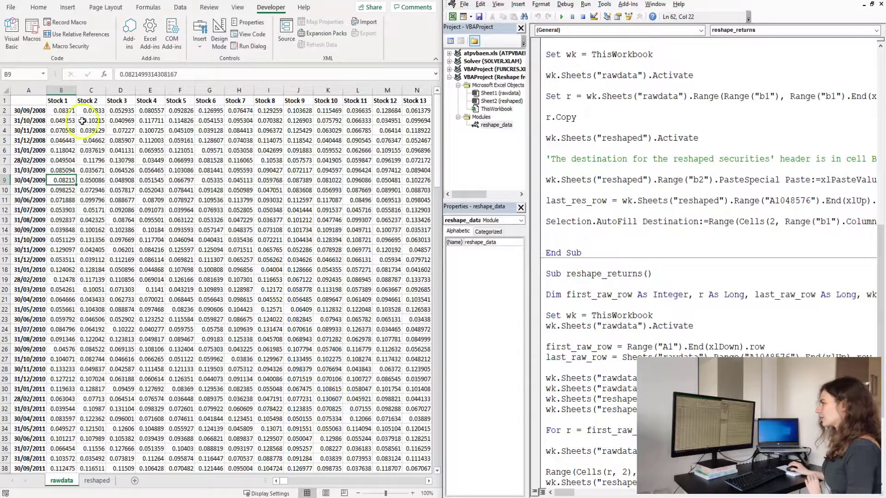
left_click_drag(67, 112, 277, 247)
left_click(648, 196)
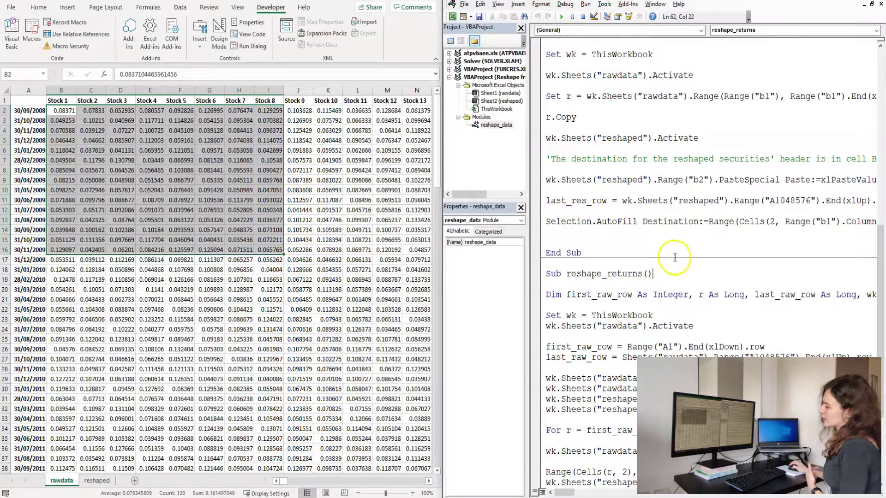
Step: Open the reshape_data module and place the cursor inside the reshape_dates procedure
scroll(677, 253, "down", 2)
scroll(674, 258, "up", 2)
scroll(675, 257, "up", 15)
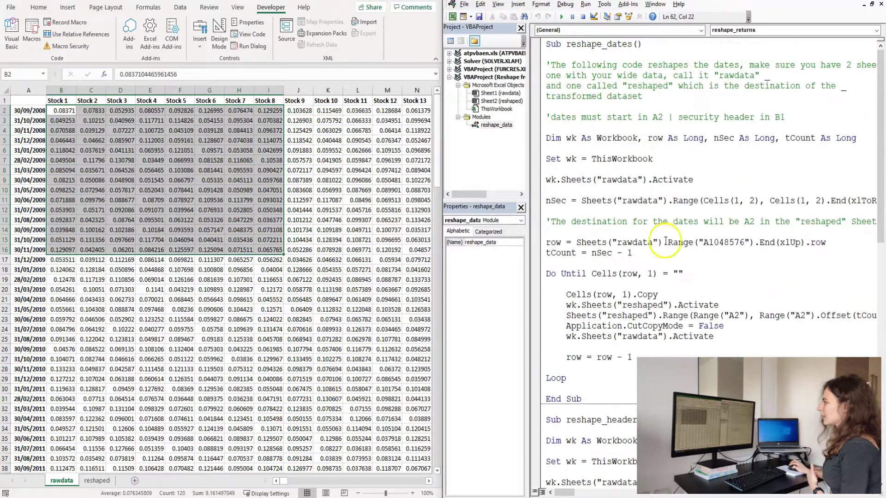
left_click(489, 126)
double_click(489, 127)
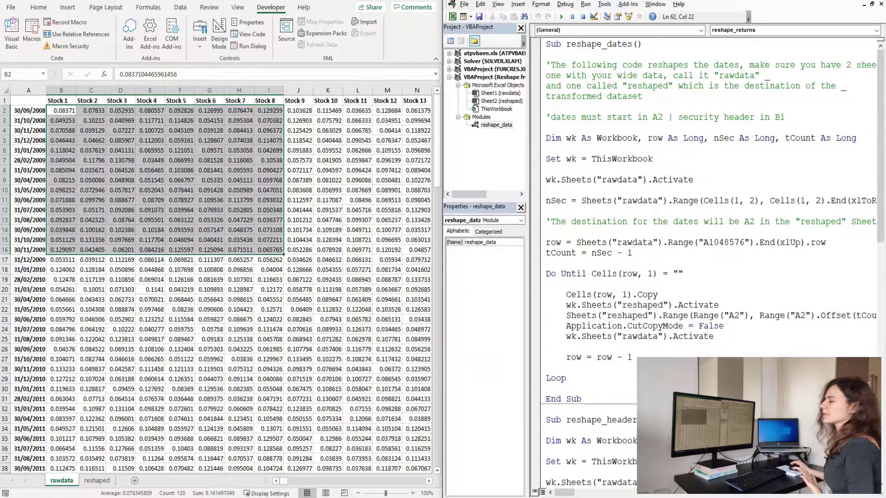
left_click(693, 106)
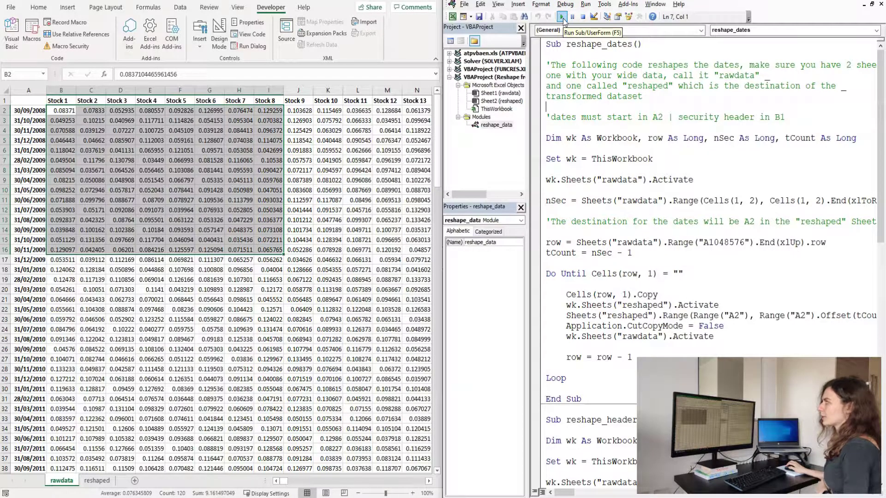
Step: Run the reshape_dates macro from the VBA editor
left_click(609, 133)
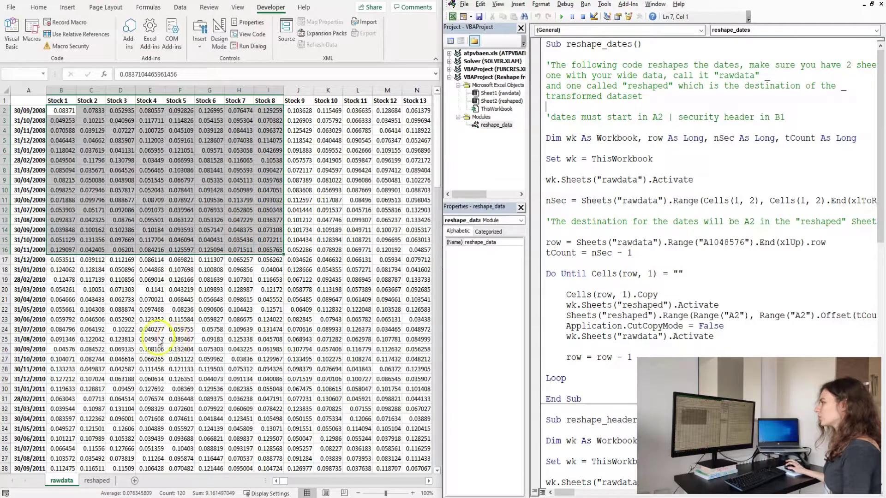
Step: On the reshaped sheet, autofit column A so the dates are readable
left_click(103, 481)
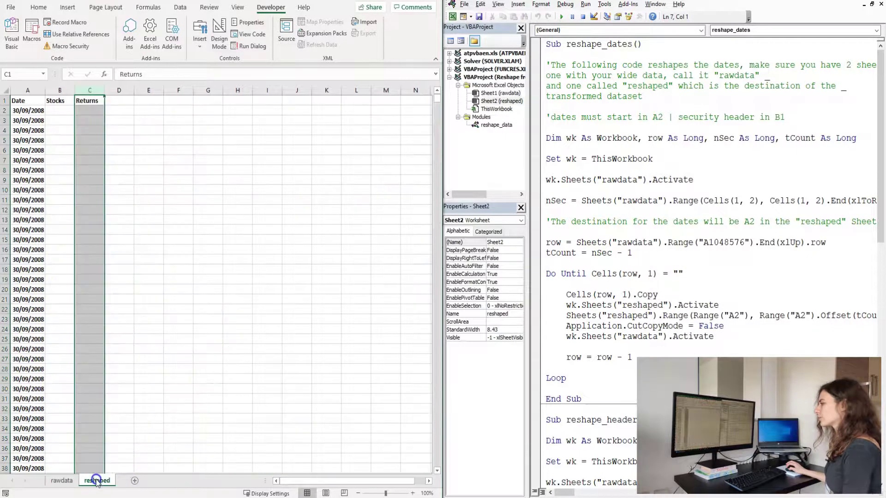
left_click(35, 89)
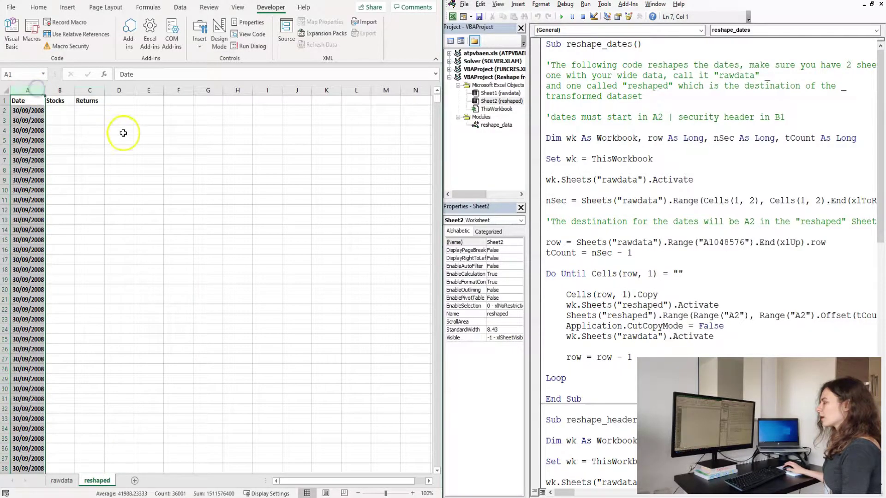
scroll(41, 120, "up", 3)
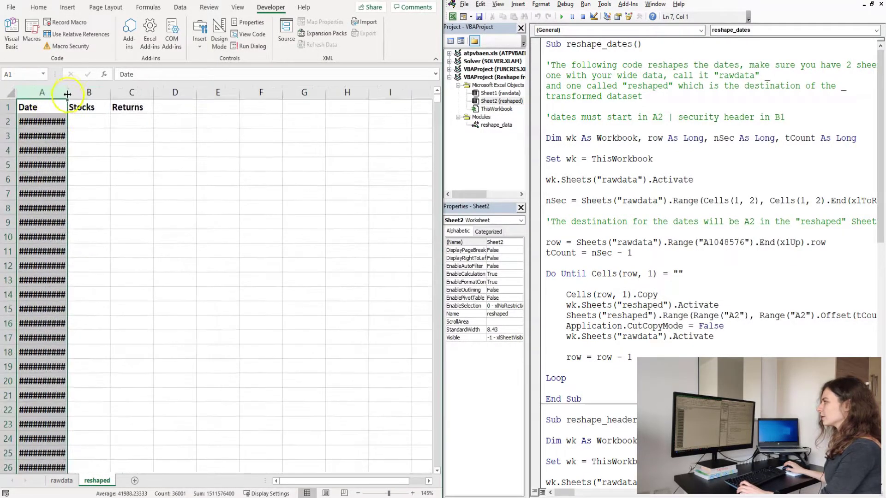
double_click(68, 93)
Step: Check the dates run from 30/09/2008 in A2 to 28/02/2021 in A36001, then move to B2
left_click(51, 121)
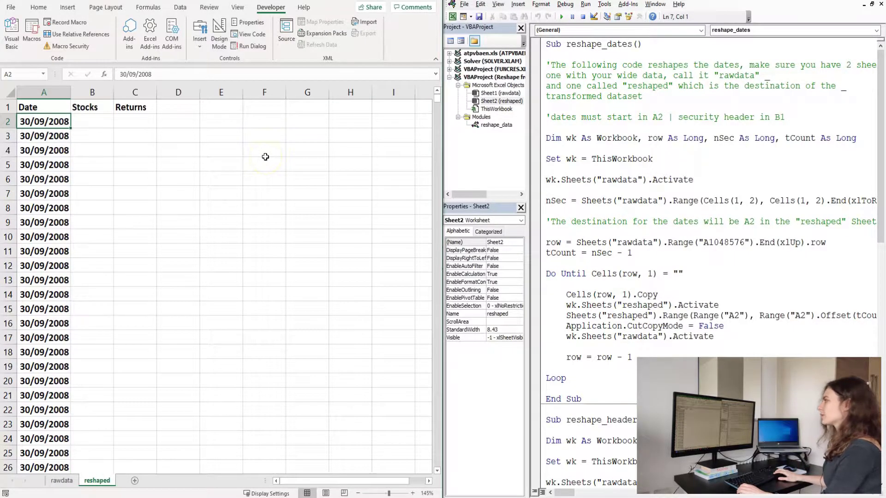
key("Down")
key("Down")
key("Down")
key("Down")
key("Down")
key("Down")
key("Down")
key("Down")
key("Down")
key("Down")
key("Down")
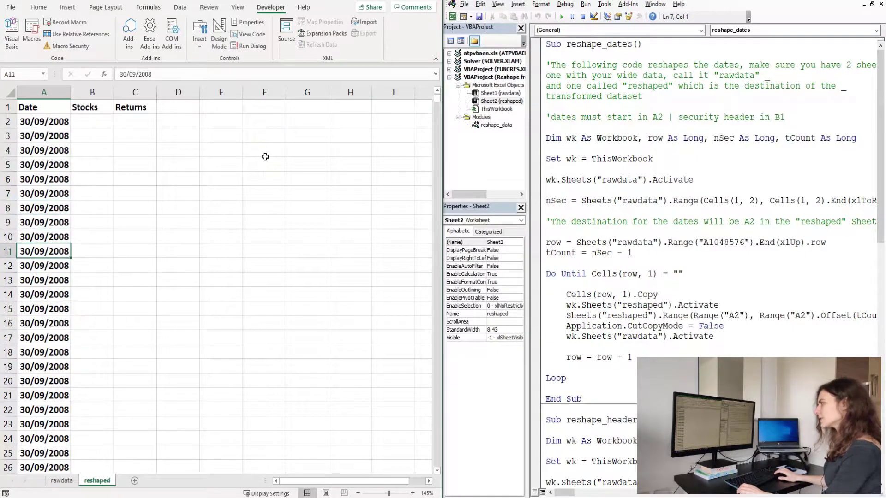
key("Down")
key("Down")
key("Down")
key("Down")
key("Down")
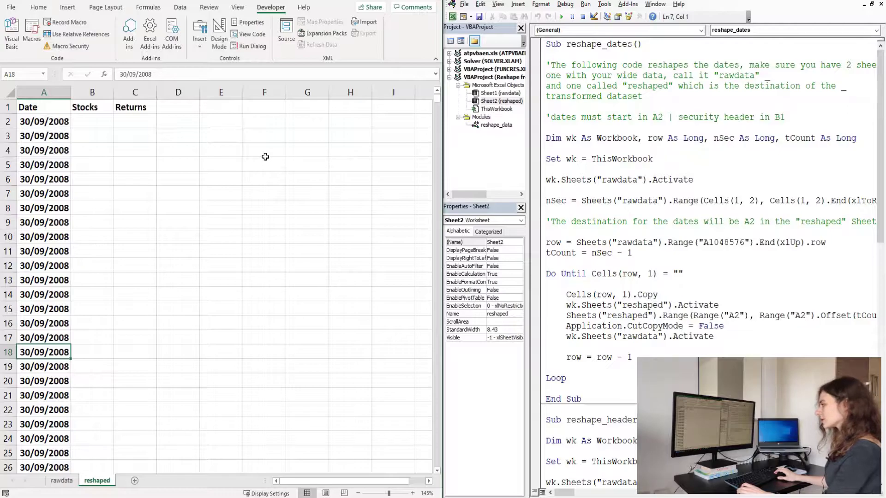
key("ctrl+Down")
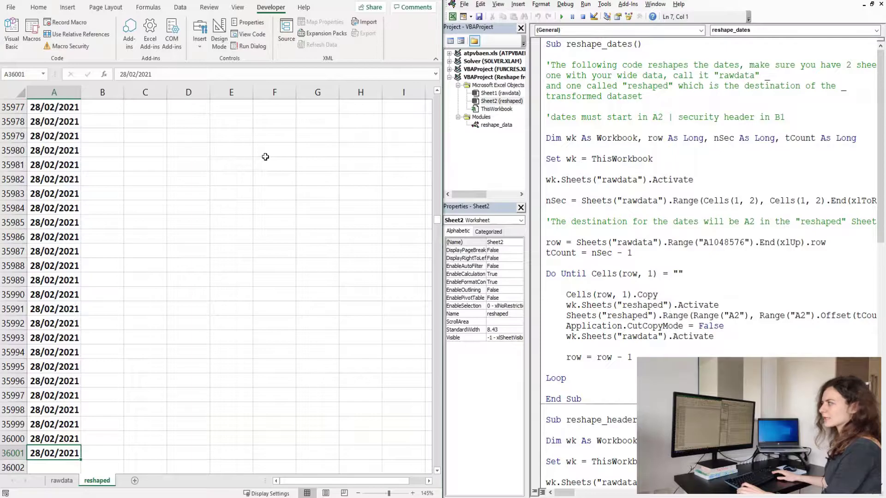
key("Up")
key("ctrl+Home")
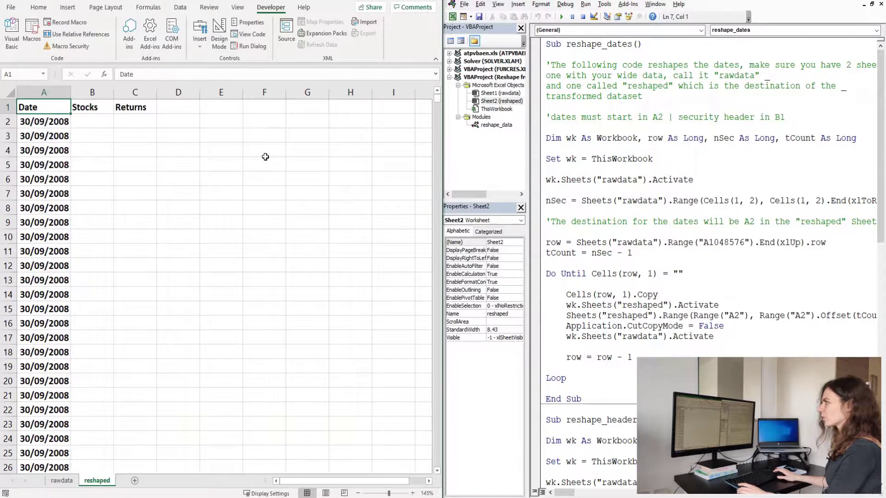
key("Right")
key("Down")
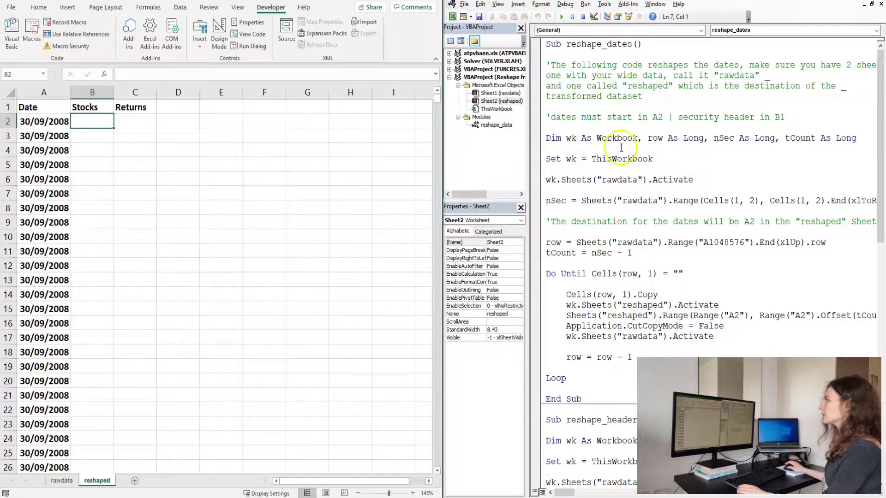
Step: Select the reshape_headers procedure in the code window and run it
left_click(637, 136)
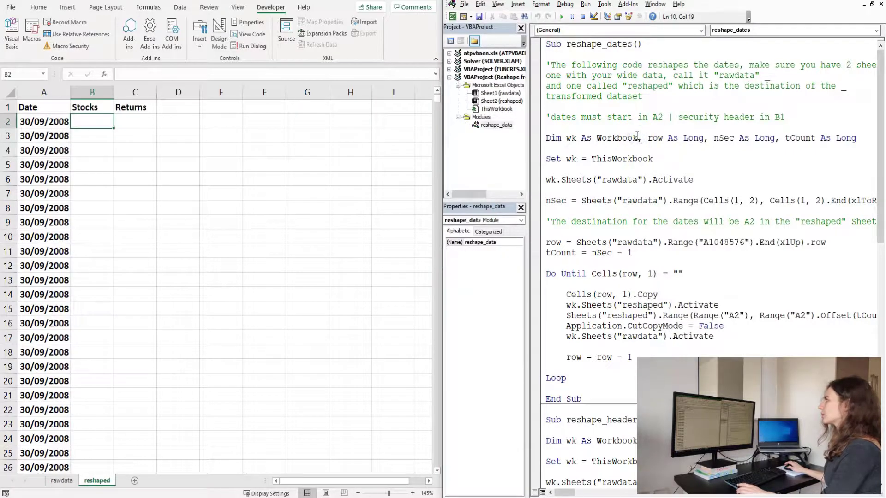
scroll(637, 135, "down", 8)
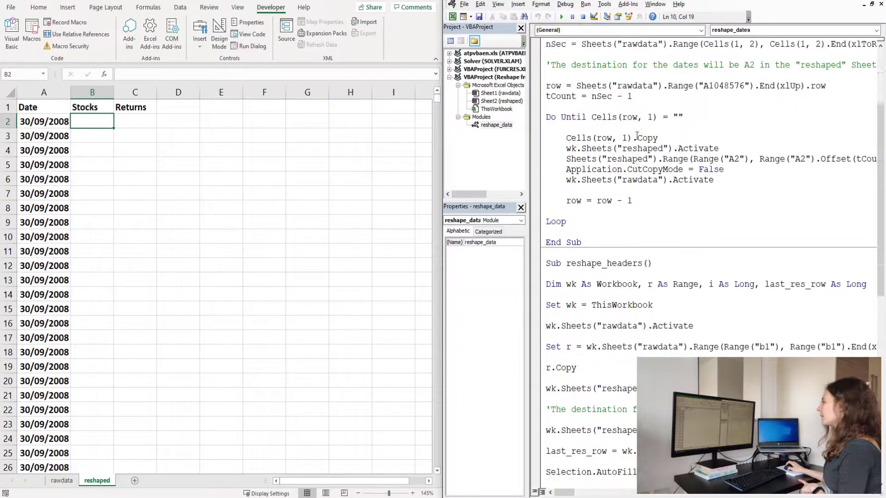
scroll(637, 136, "down", 1)
left_click(640, 185)
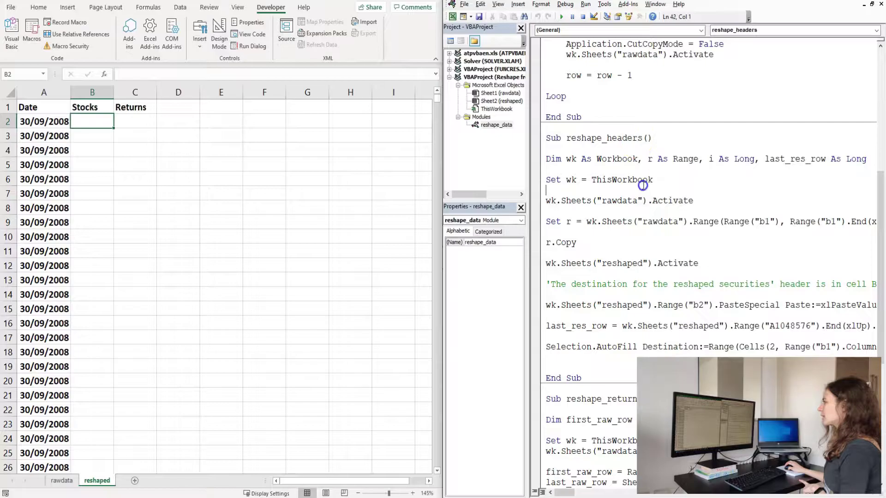
left_click(736, 235)
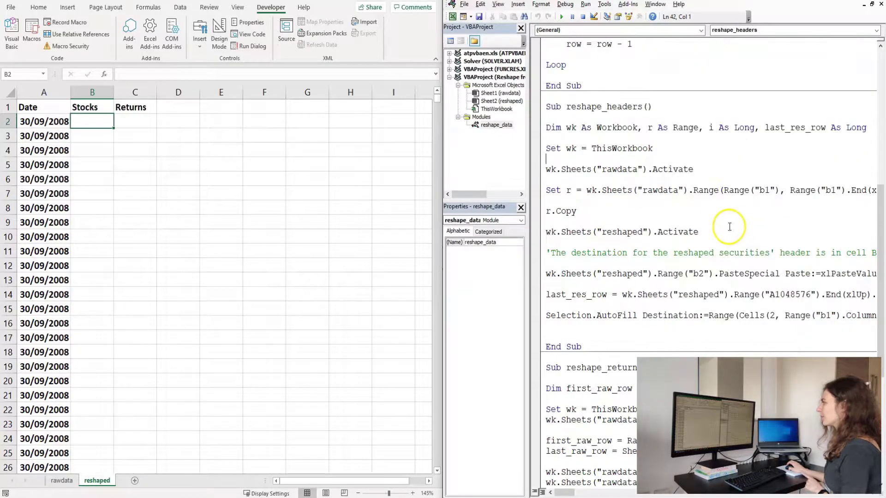
scroll(730, 224, "down", 1)
left_click(573, 108)
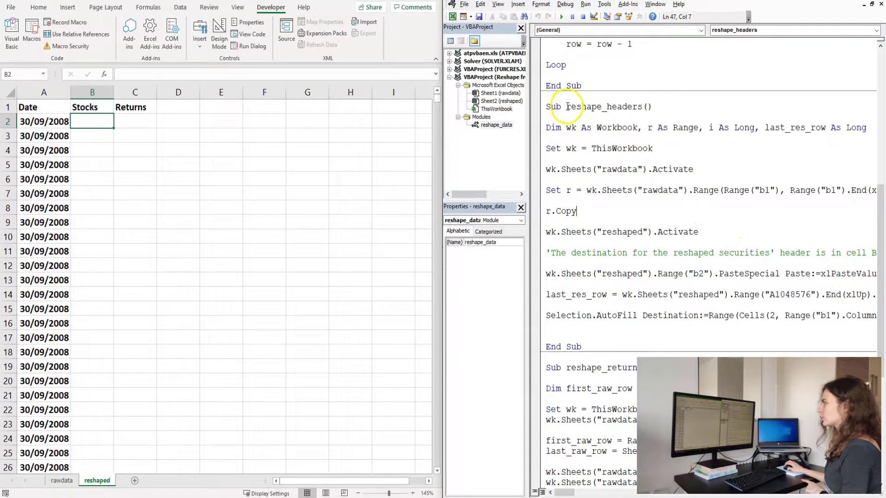
left_click(562, 17)
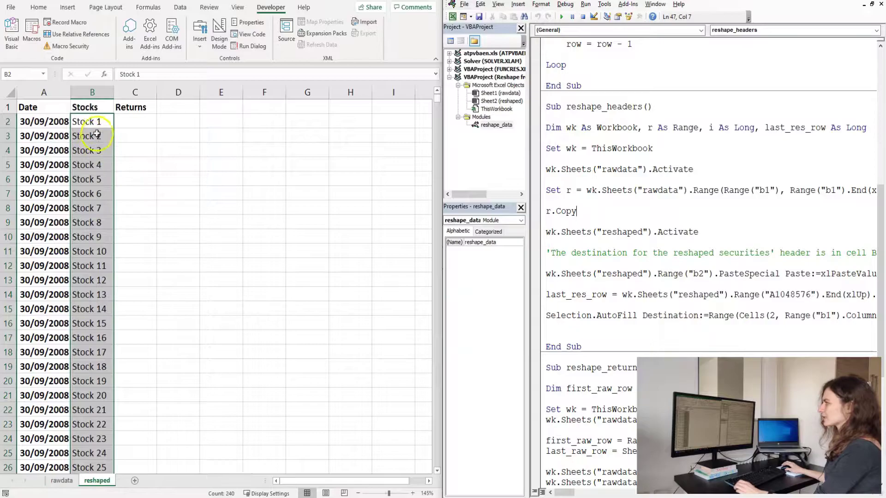
Step: Verify column B repeats Stock 1 to Stock 240 down to row 36001, then move to C2
left_click(92, 123)
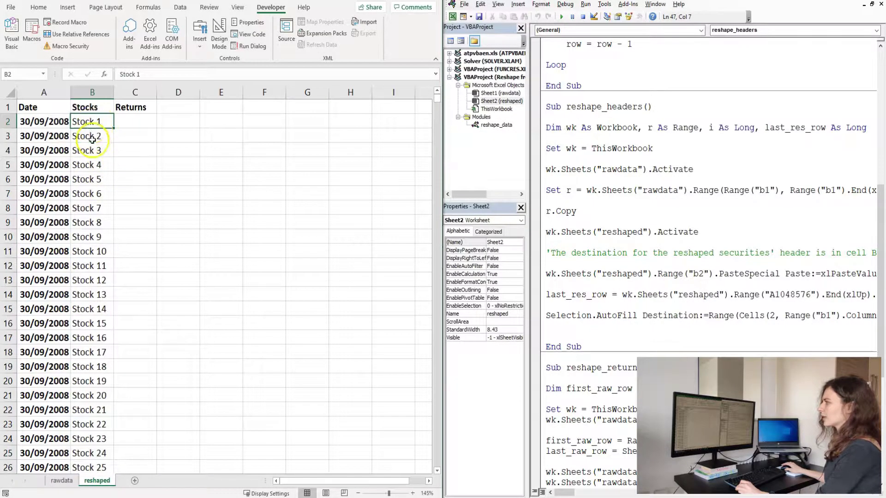
left_click(63, 483)
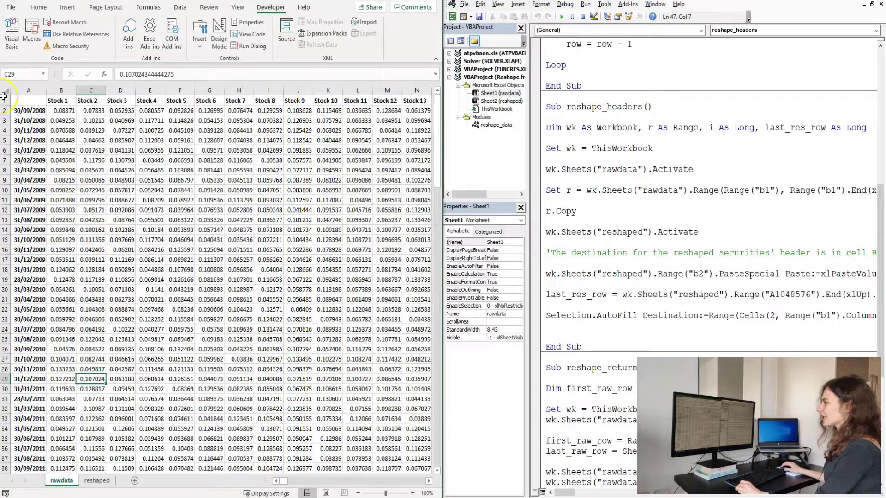
left_click(97, 481)
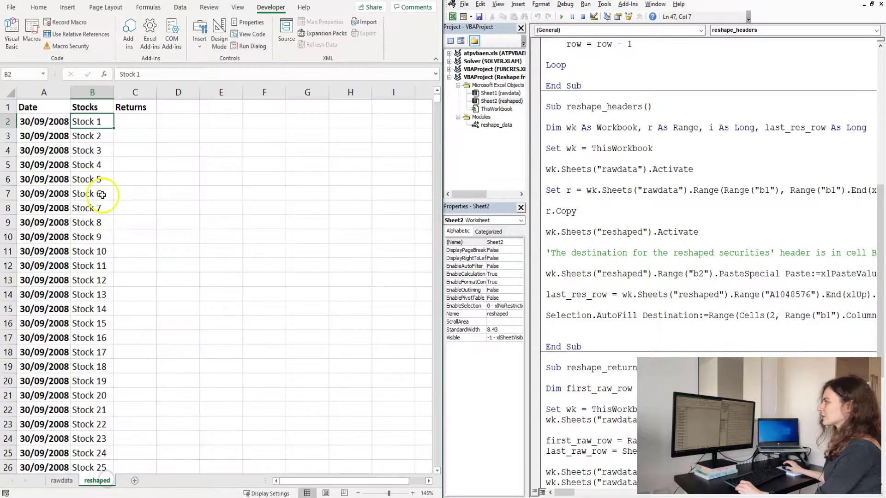
scroll(99, 191, "down", 6)
scroll(99, 192, "down", 20)
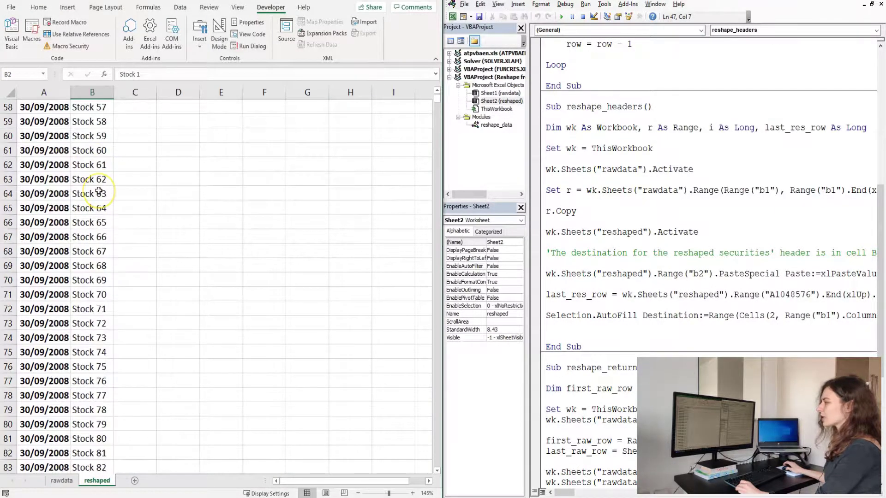
scroll(95, 191, "down", 20)
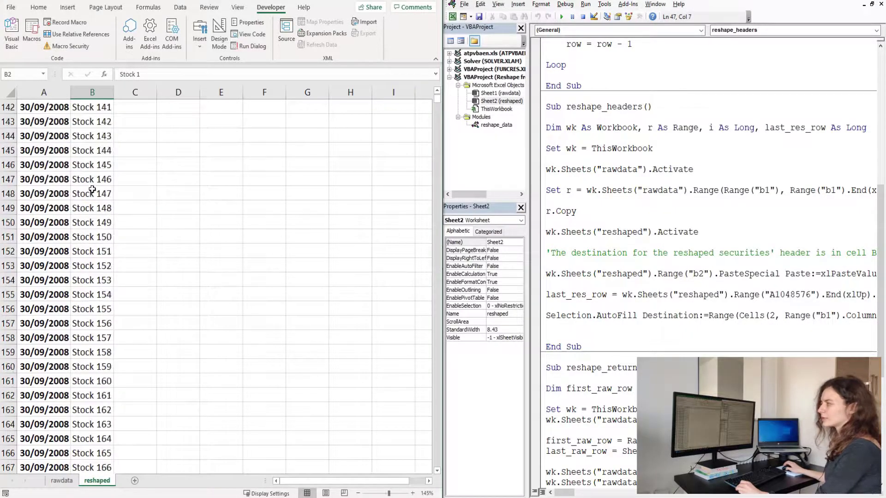
left_click(90, 189)
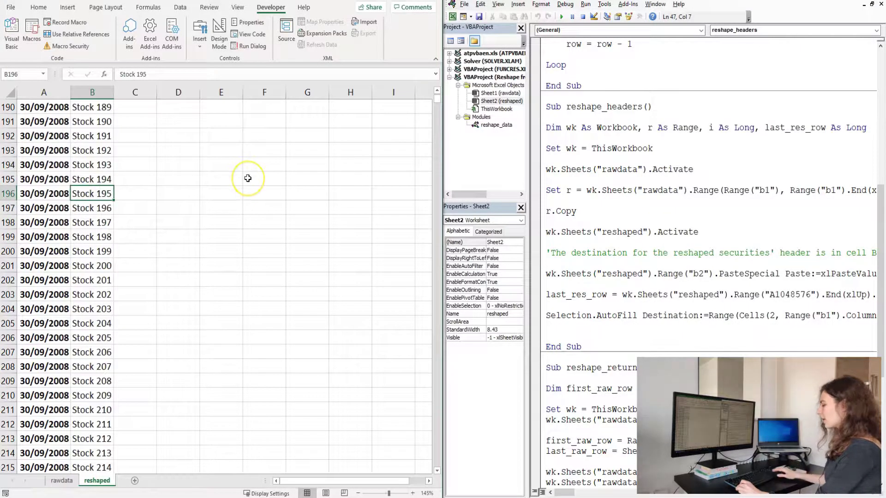
key("ctrl+Down")
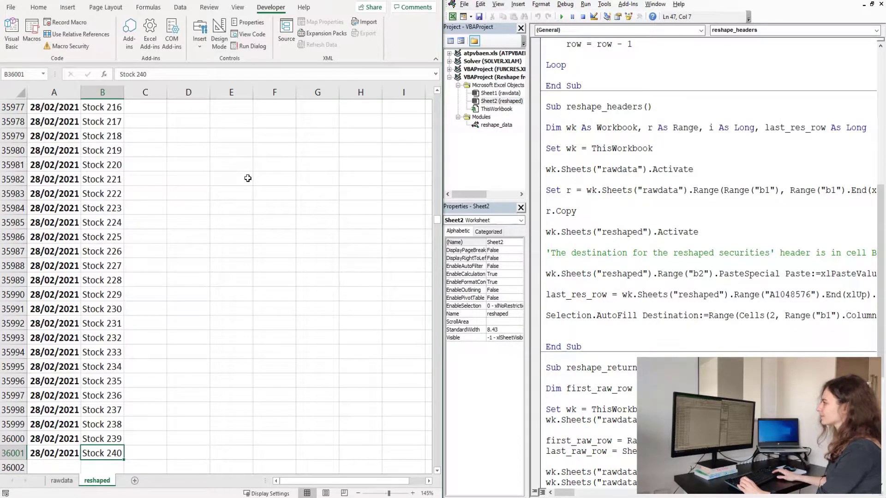
key("ctrl+Up")
key("Right")
key("Down")
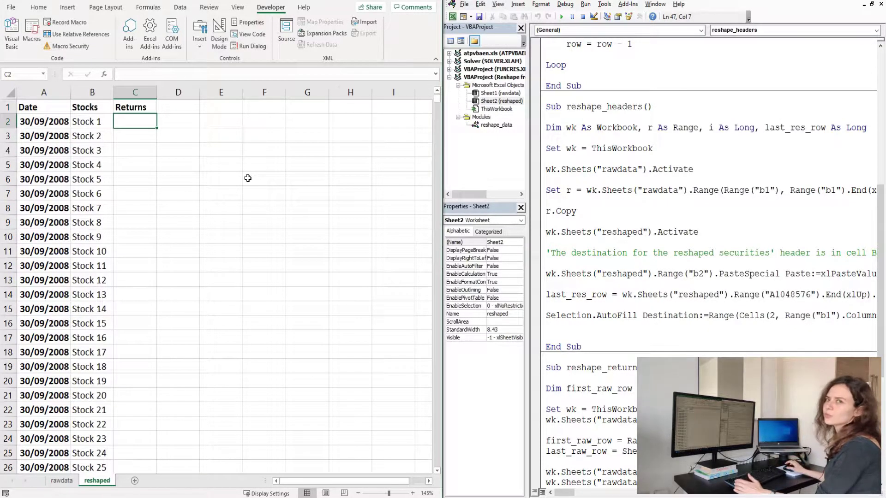
Step: Run the reshape_returns macro with F5 and inspect the returns filled down column C
left_click(65, 480)
left_click_drag(64, 110, 221, 201)
left_click(759, 266)
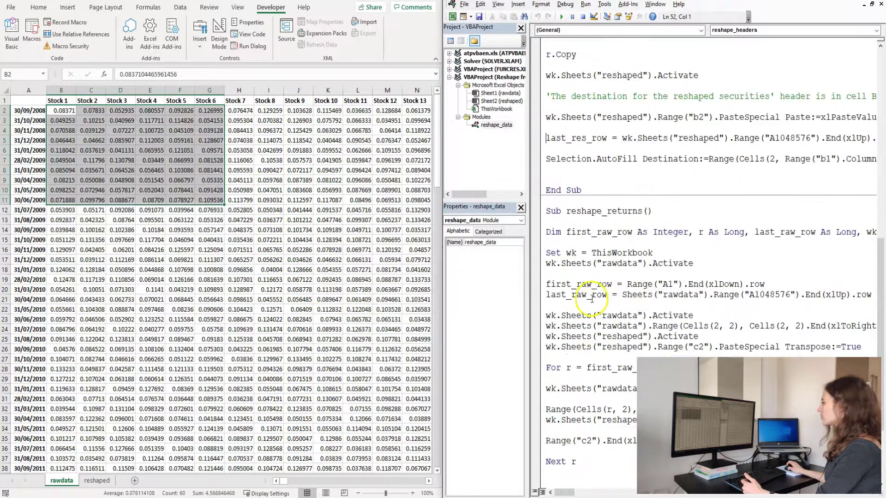
scroll(593, 299, "down", 3)
left_click(705, 201)
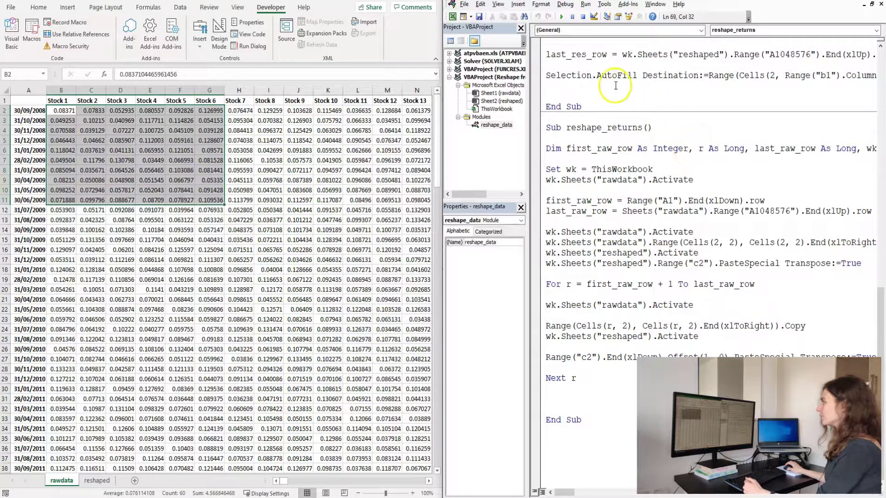
key("F5")
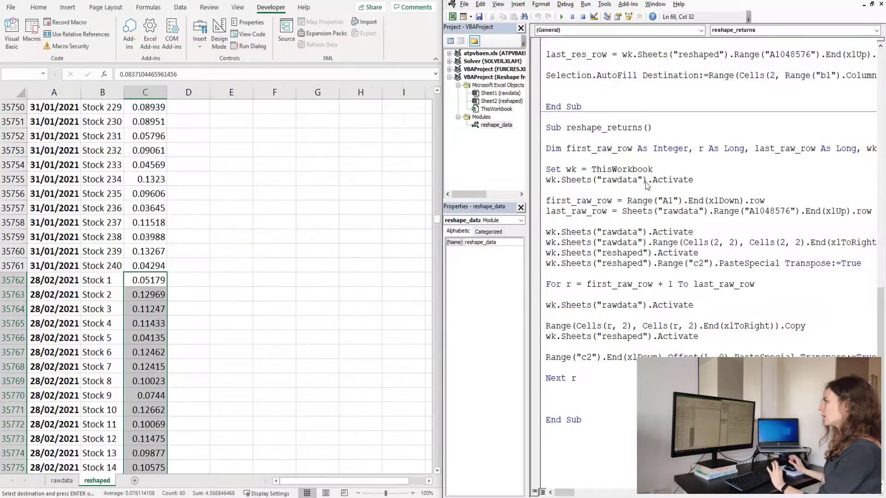
left_click(310, 355)
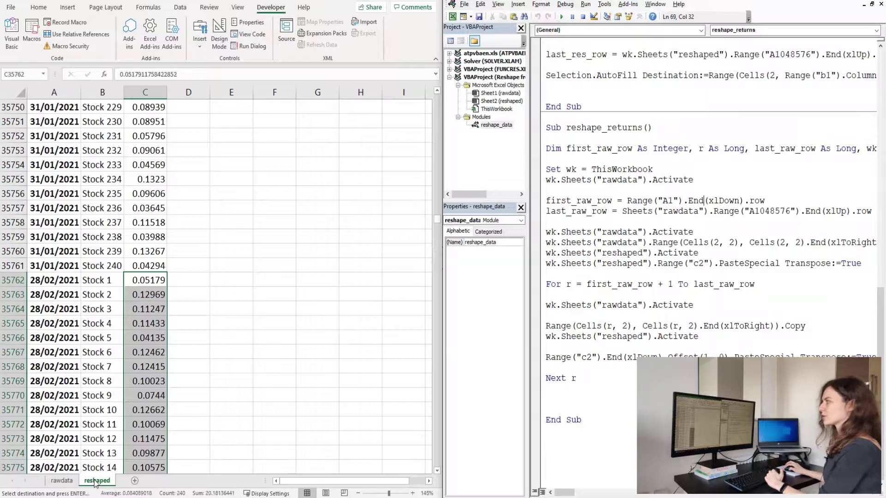
left_click(152, 236)
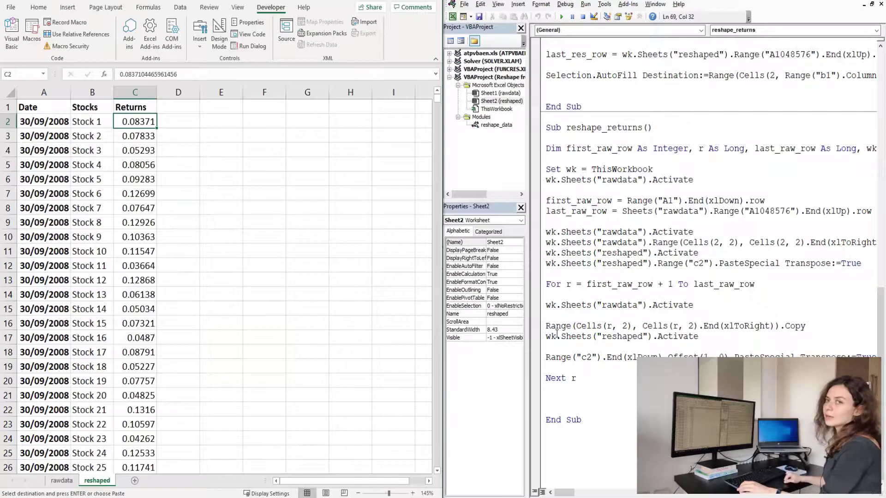
Step: Draw a form button over E5:G7 and assign it the reshape_dates macro
key("Down")
key("Down")
key("Down")
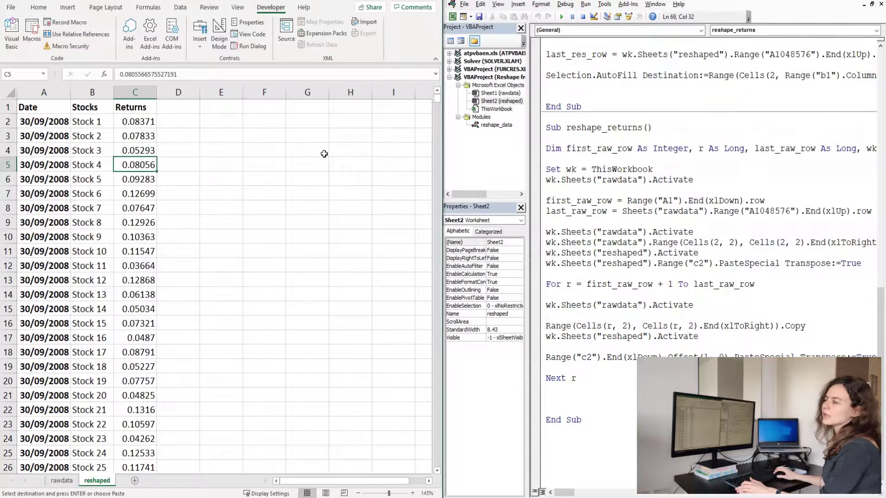
left_click(285, 160)
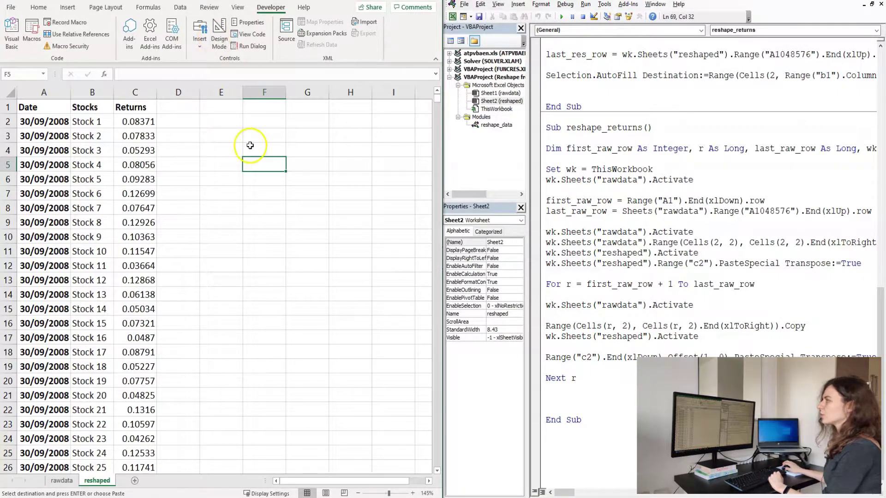
left_click(268, 194)
left_click(276, 251)
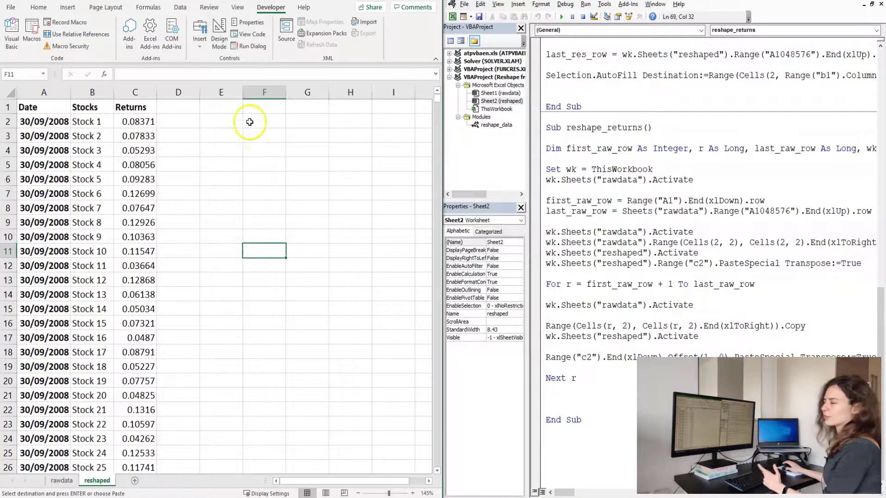
left_click(219, 39)
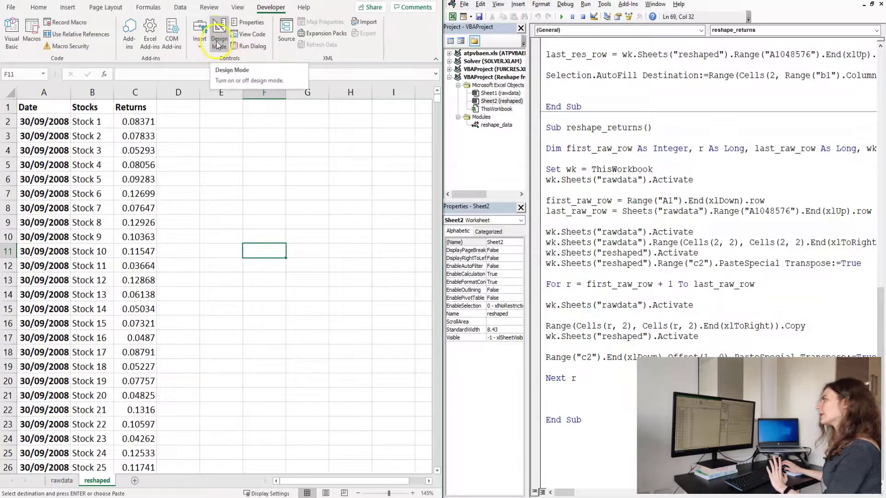
left_click(203, 42)
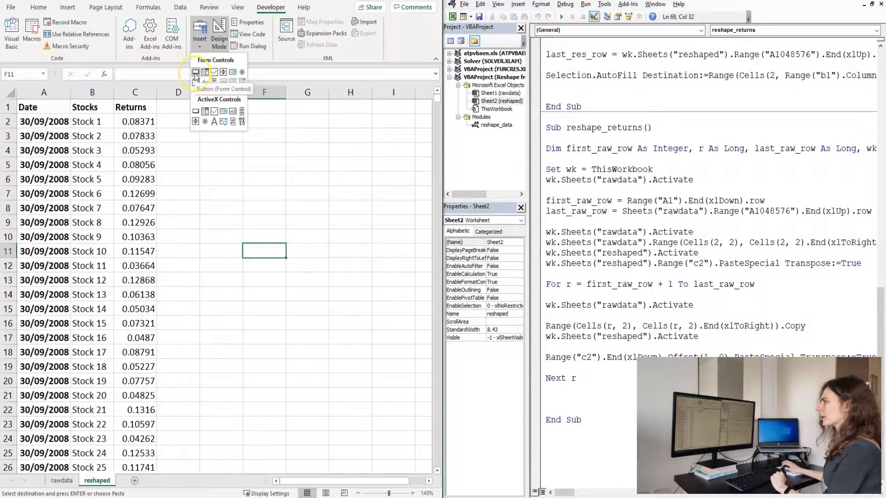
left_click(196, 72)
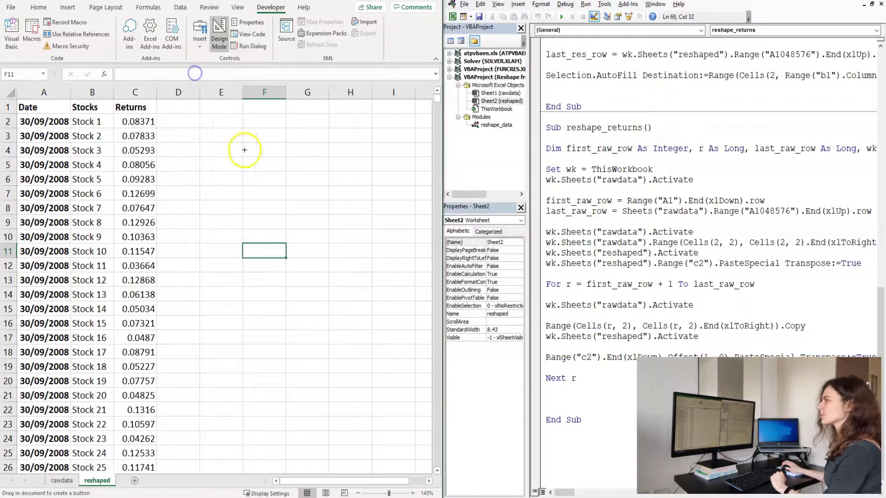
left_click_drag(227, 155, 336, 197)
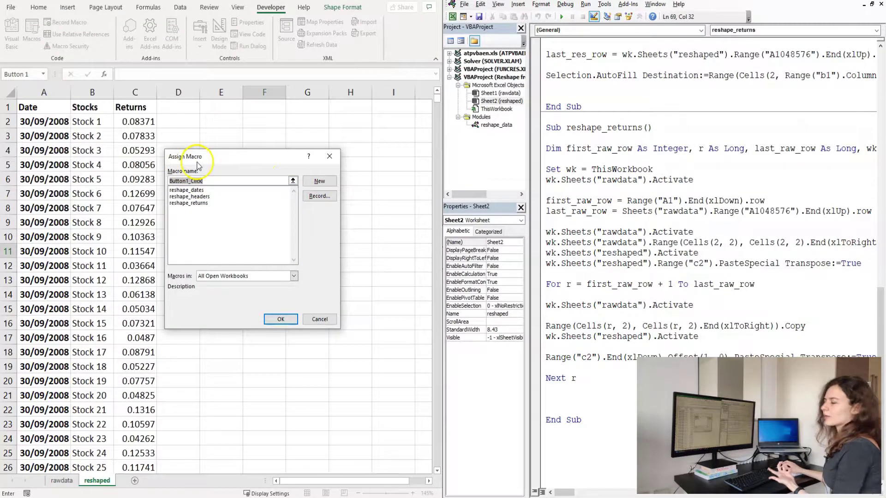
left_click(190, 190)
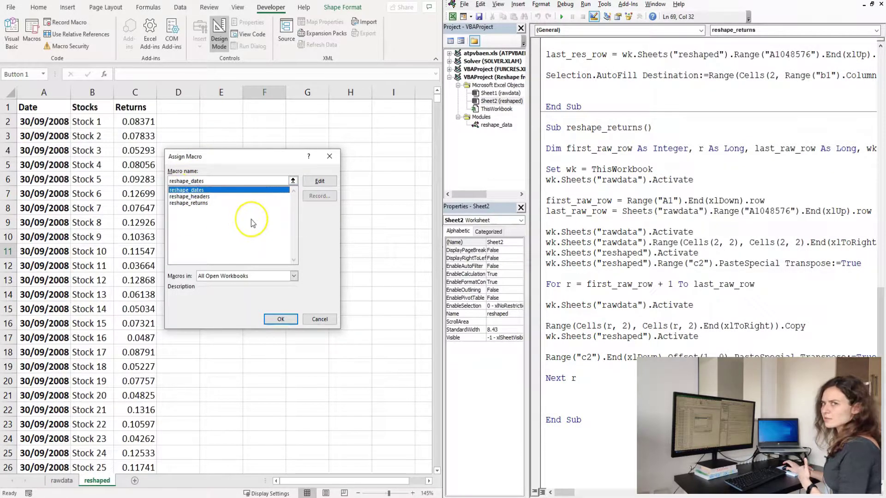
left_click(286, 319)
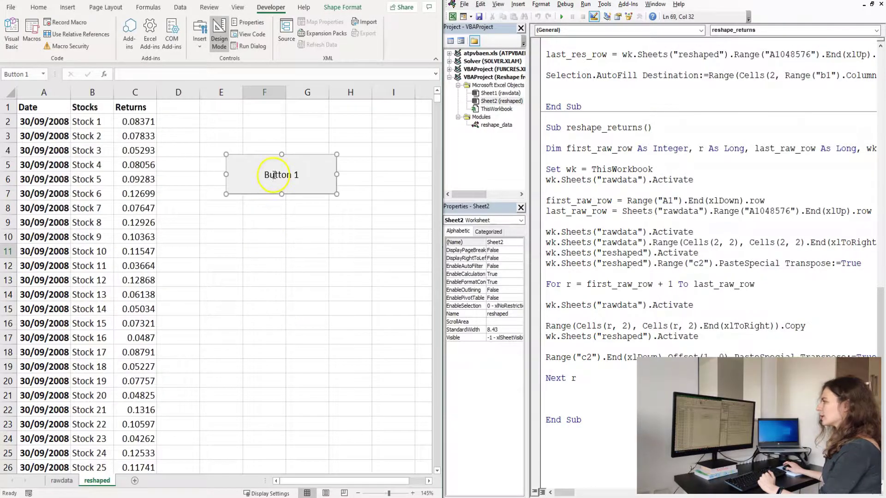
Step: Replace the button's default label with 'Reshape Dates'
left_click(264, 179)
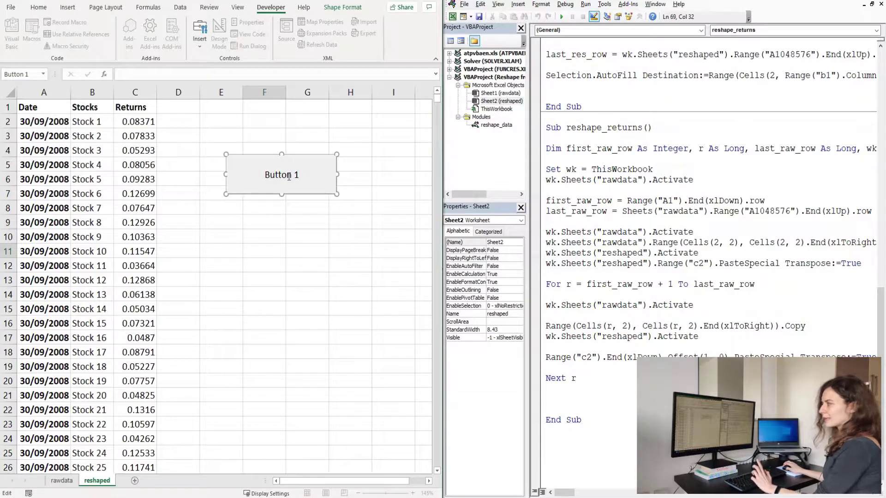
left_click(296, 176)
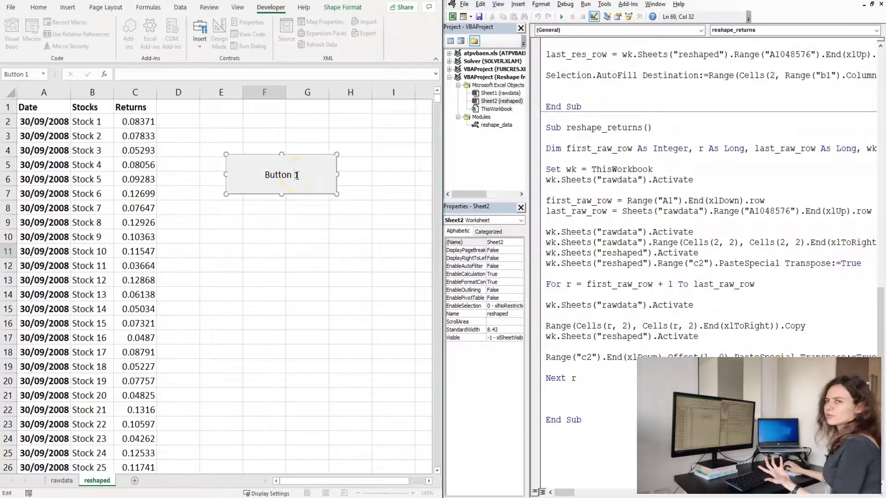
left_click(299, 176)
left_click(394, 183)
key("BackSpace")
key("BackSpace")
key("BackSpace")
key("BackSpace")
key("BackSpace")
key("BackSpace")
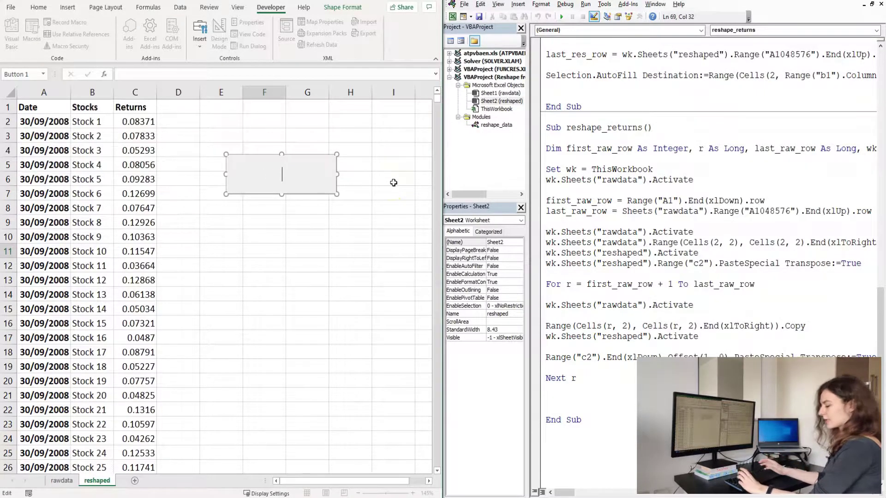
type("Reshape ")
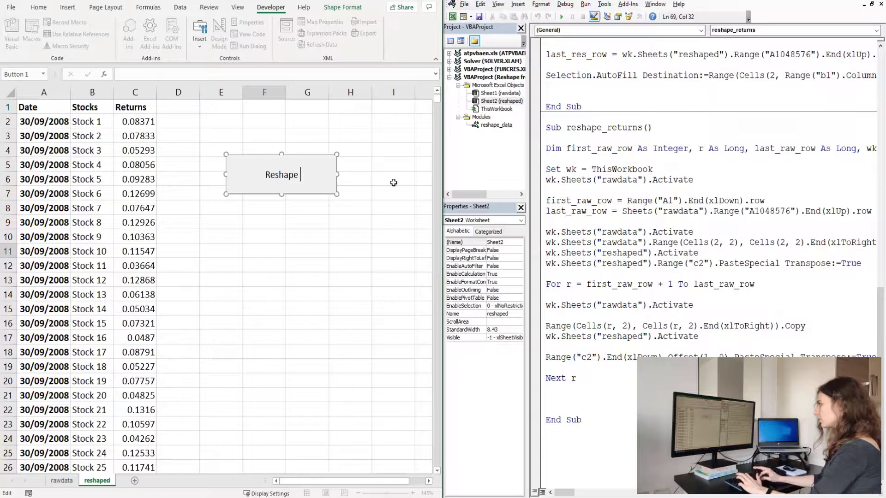
type("Dates")
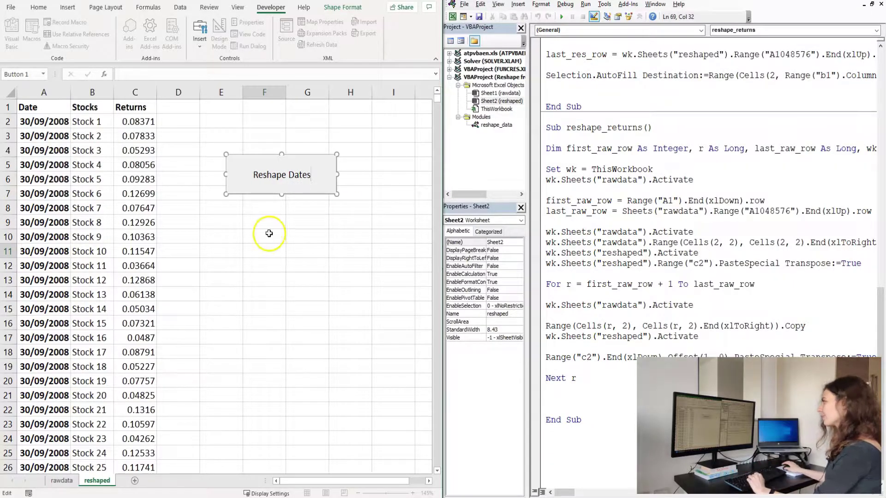
left_click(267, 241)
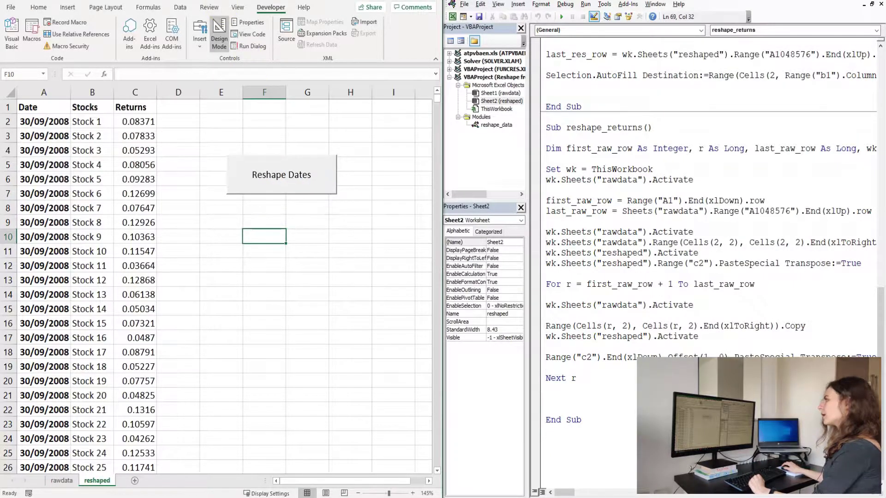
Step: Draw a second form button around E9:G11 assigned to the reshape_headers macro
left_click(210, 46)
left_click(200, 39)
left_click(194, 86)
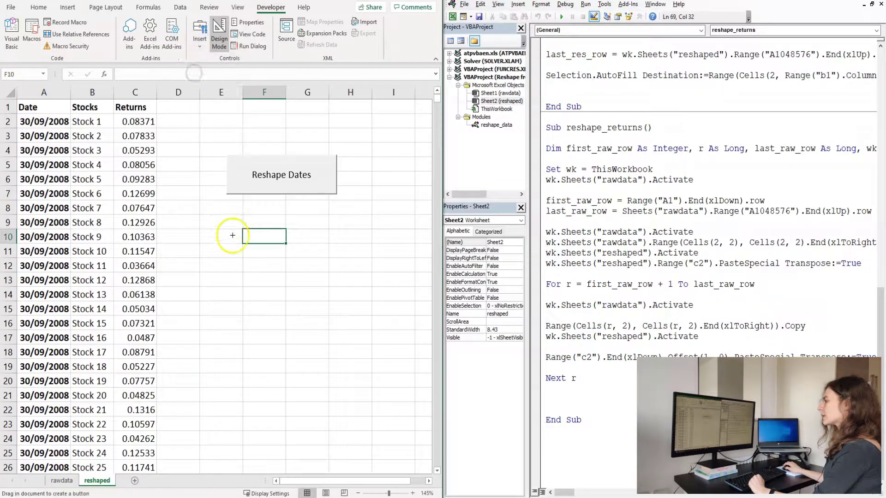
left_click_drag(233, 216, 342, 258)
left_click(193, 196)
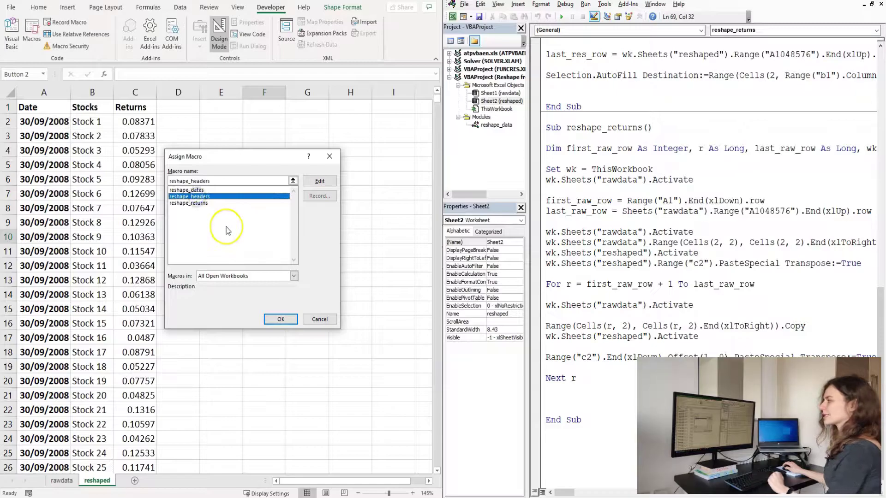
left_click(281, 320)
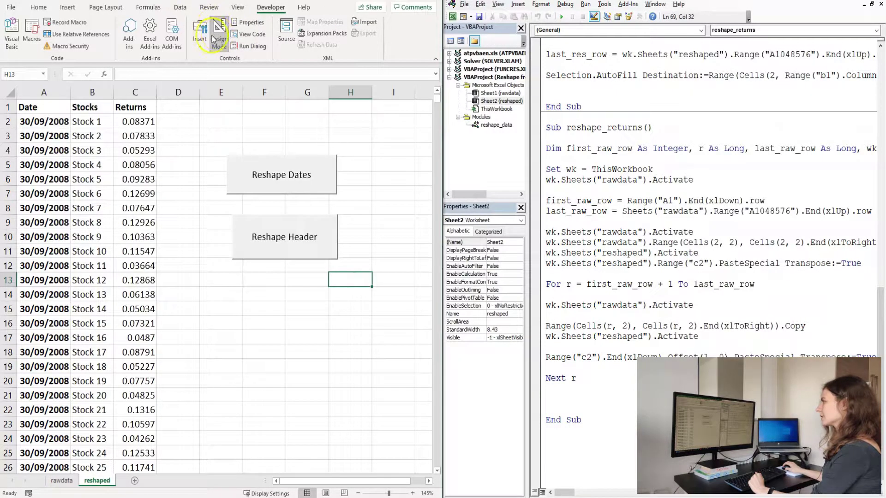
Step: Draw a third form button below it assigned to the reshape_returns macro
left_click(199, 39)
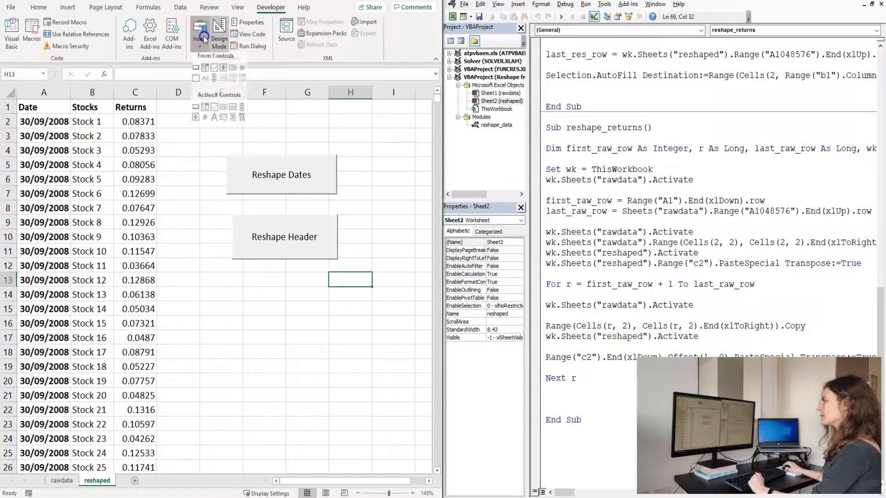
left_click(194, 72)
left_click_drag(237, 282, 341, 331)
left_click(190, 203)
left_click(281, 320)
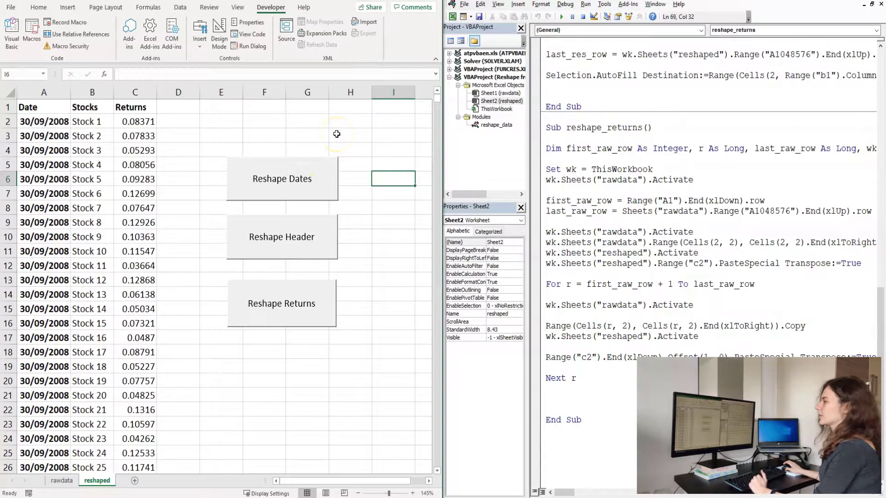
left_click(266, 189)
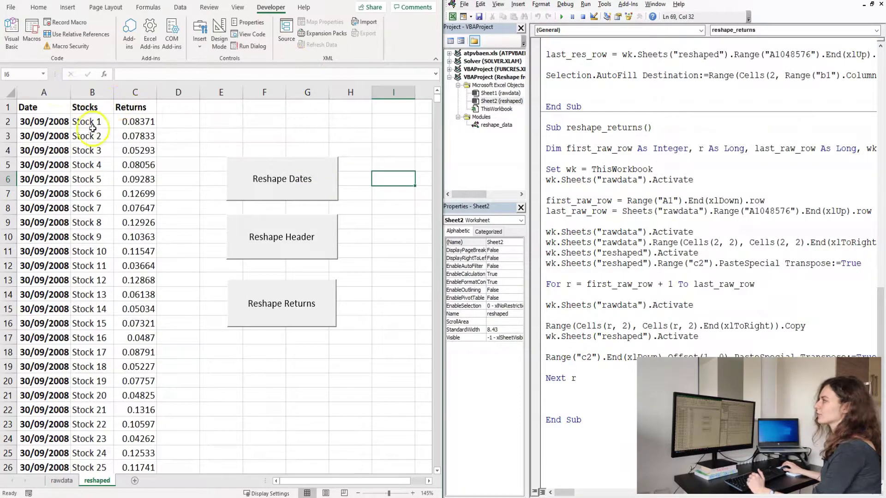
left_click(68, 121)
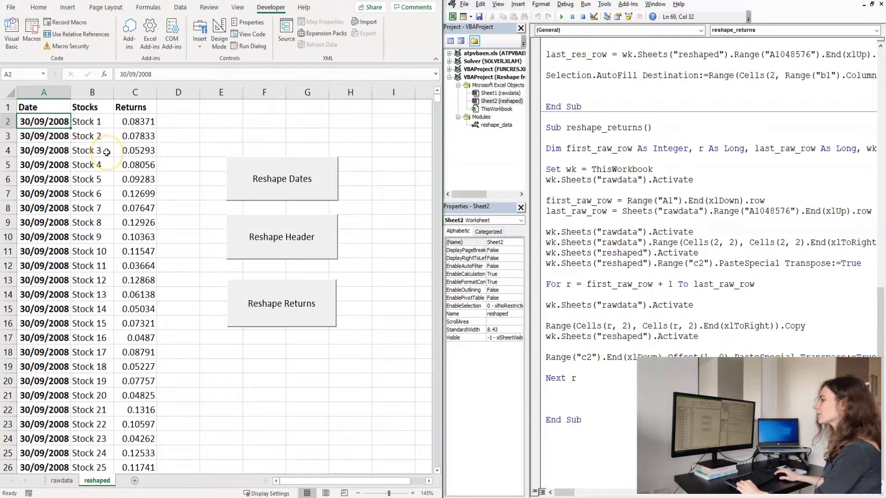
key("ctrl+Down")
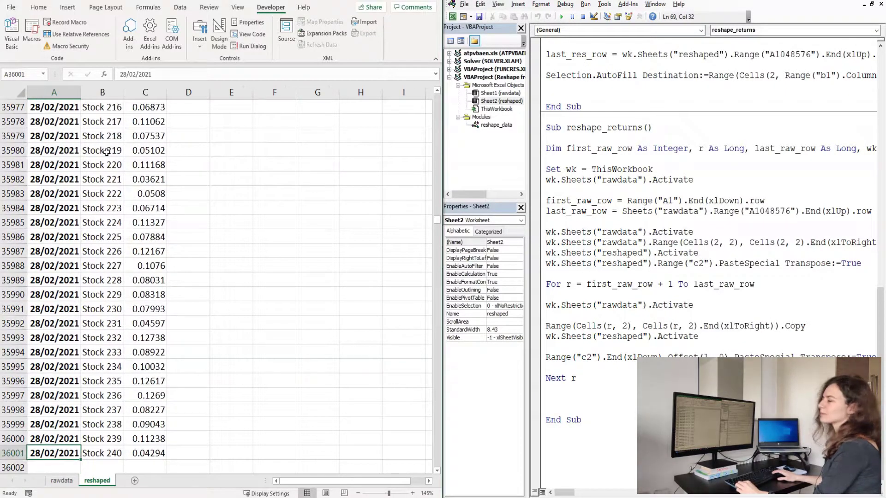
key("ctrl+Up")
key("Right")
key("Right")
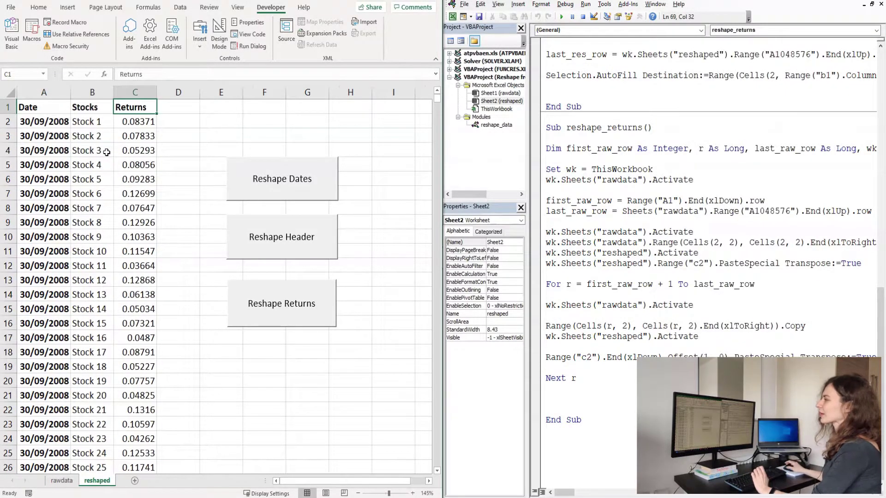